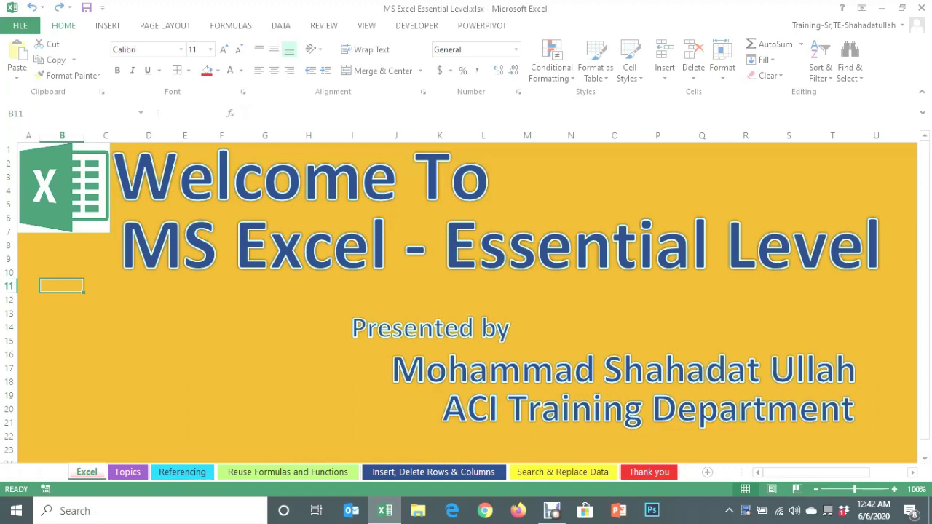
- Move from the welcome sheet to the Topics sheet listing the five topics
{"action": "key", "text": "ctrl+Page_Down"}
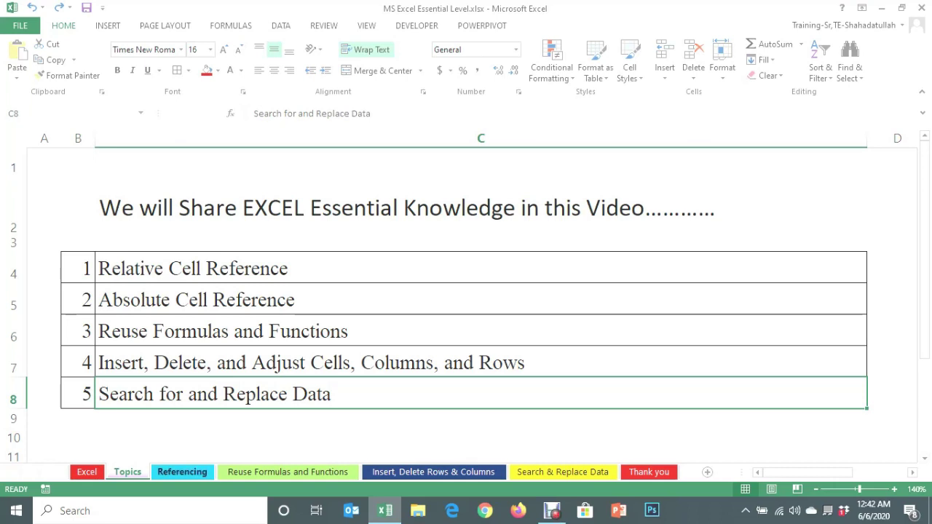
- Switch to the Referencing sheet with the product discount table
{"action": "key", "text": "ctrl+Page_Down"}
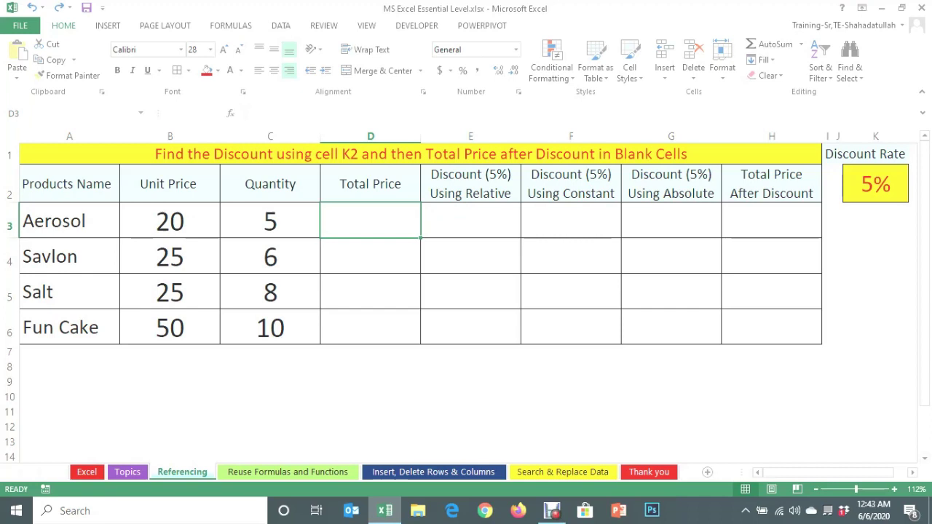
- Enter =B3*C3 in D3 and fill it down to D6, giving 100, 150, 200, 500
{"action": "left_click", "coordinate": [170, 221]}
{"action": "left_click", "coordinate": [270, 220]}
{"action": "left_click", "coordinate": [370, 221]}
{"action": "type", "text": "="}
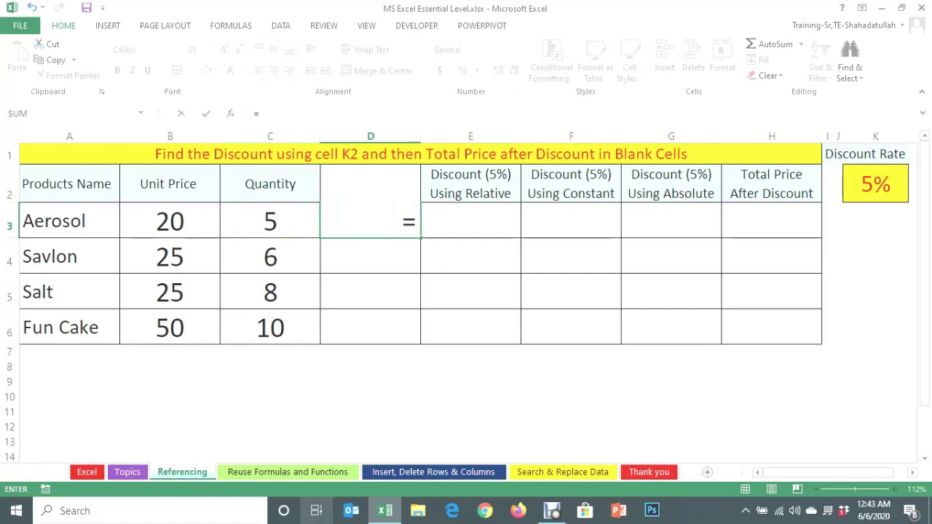
{"action": "left_click", "coordinate": [170, 220]}
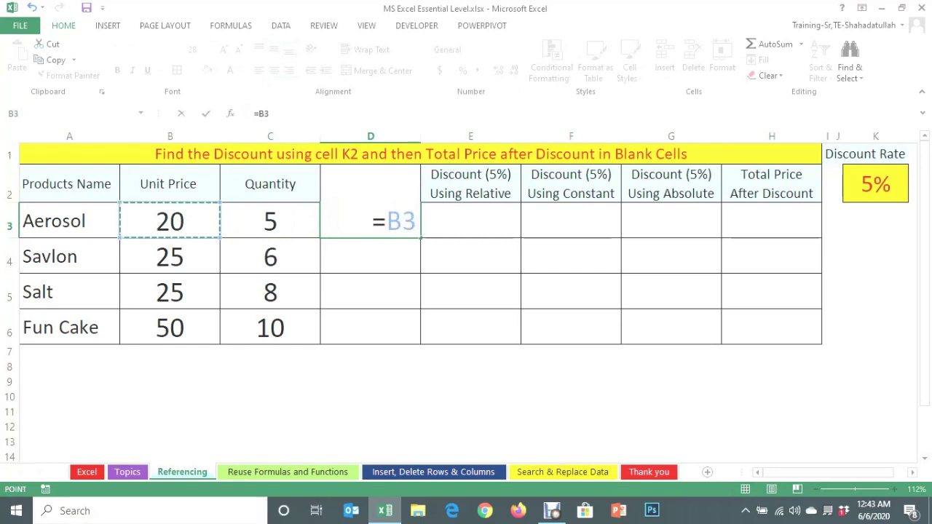
{"action": "type", "text": "*"}
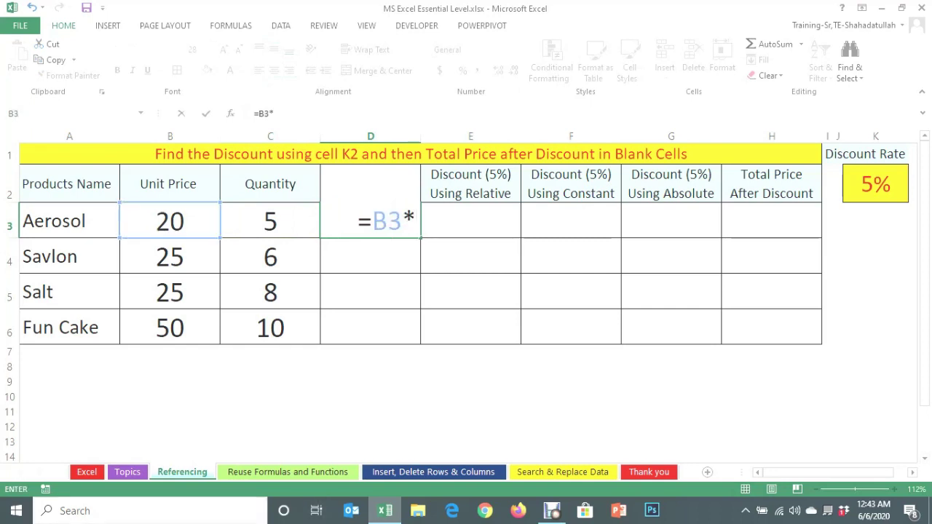
{"action": "left_click", "coordinate": [270, 221]}
{"action": "key", "text": "Return"}
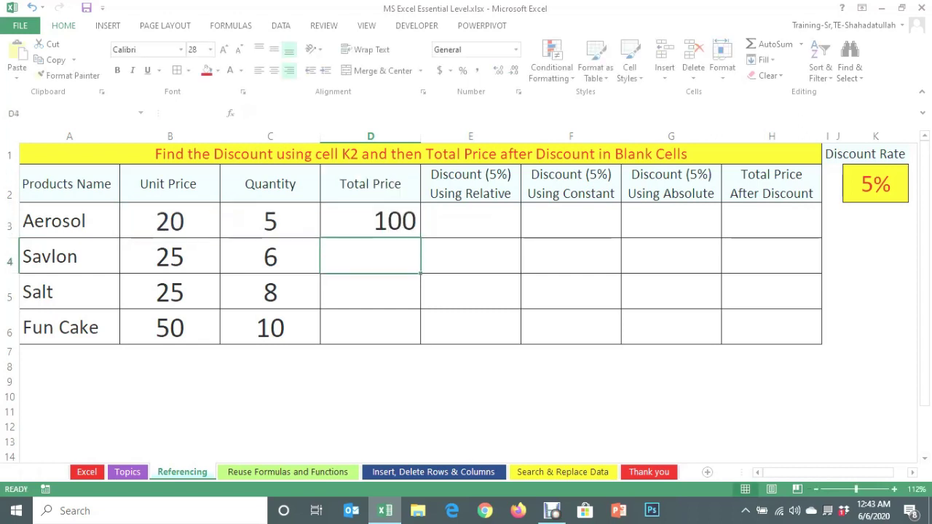
{"action": "left_click", "coordinate": [370, 220]}
{"action": "left_click_drag", "start_coordinate": [420, 238], "coordinate": [420, 342]}
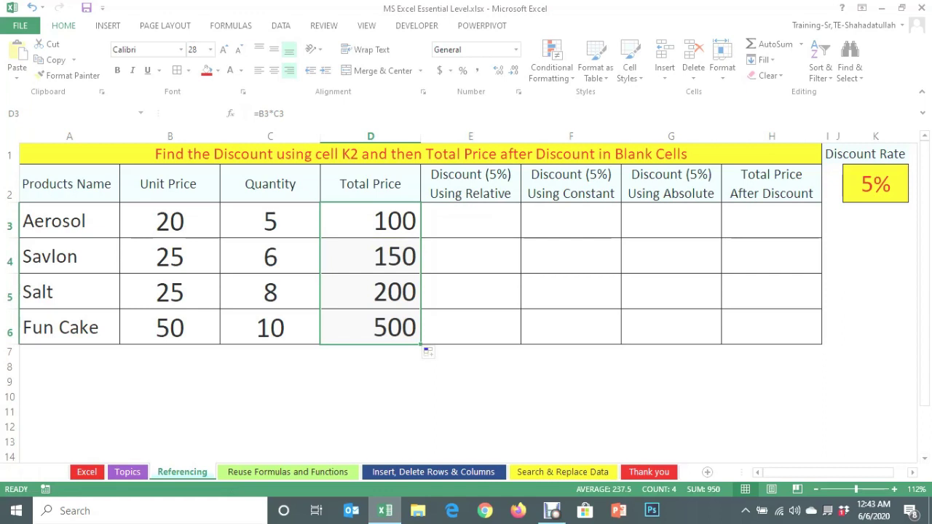
- Inspect the copied Total Price formulas and note the 5% rate in K2
{"action": "left_click", "coordinate": [369, 256]}
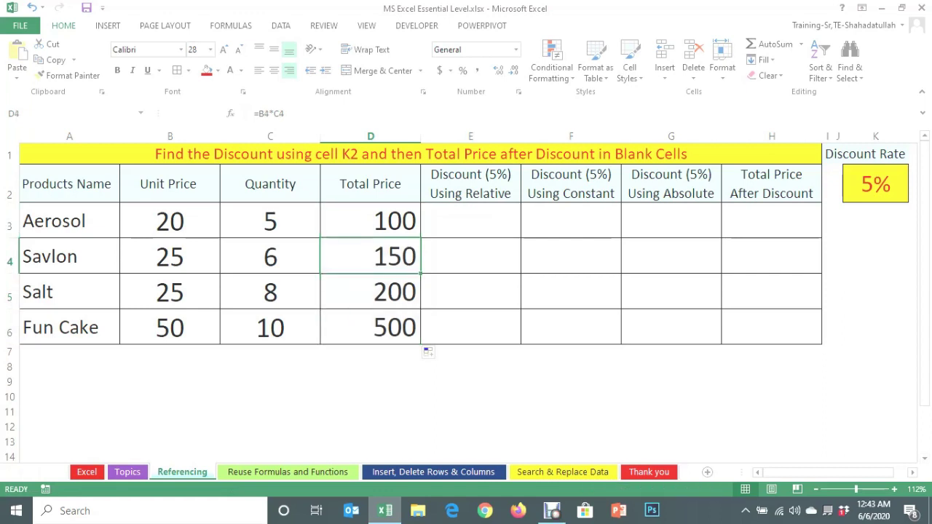
{"action": "key", "text": "F2"}
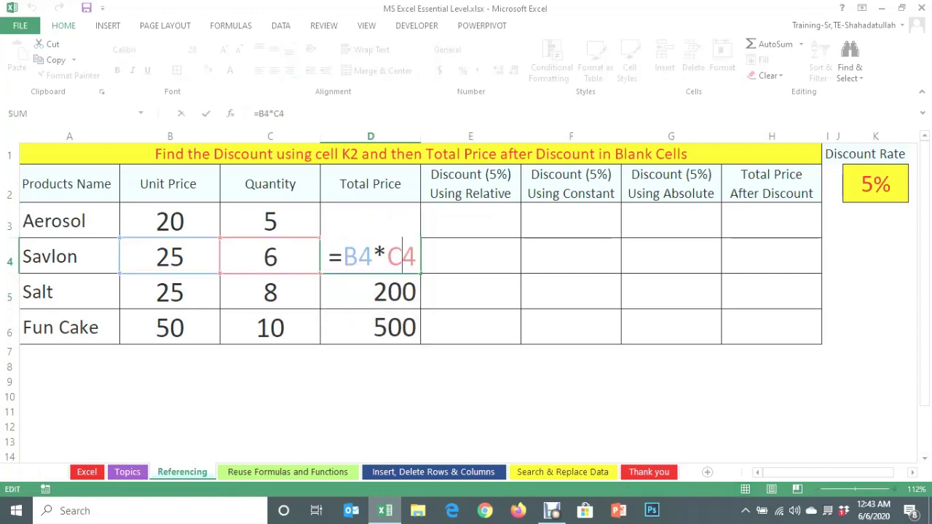
{"action": "key", "text": "Return"}
{"action": "left_click", "coordinate": [370, 328]}
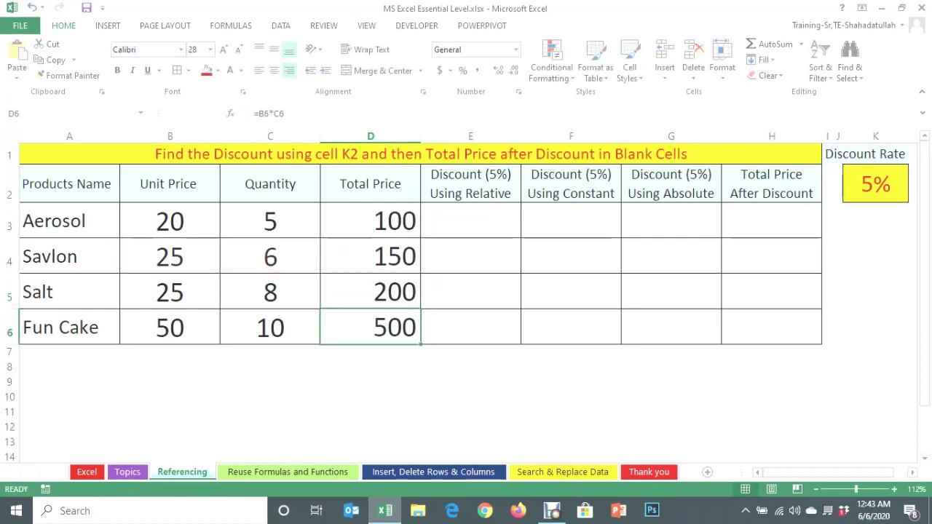
{"action": "left_click", "coordinate": [370, 221]}
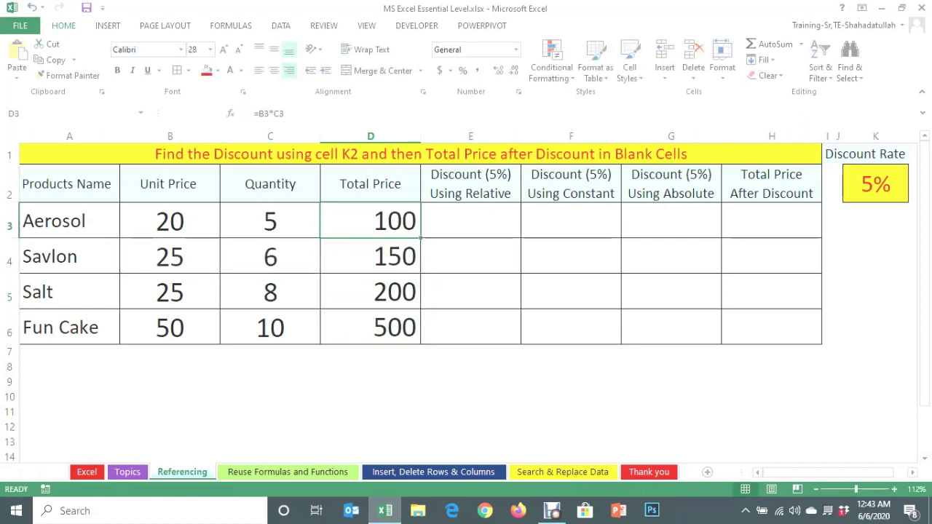
{"action": "left_click", "coordinate": [370, 256]}
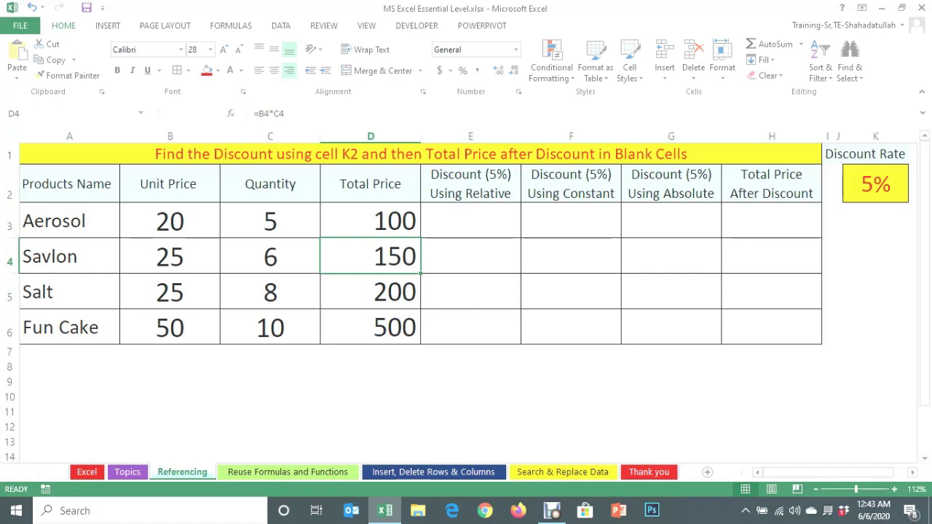
{"action": "left_click", "coordinate": [370, 221]}
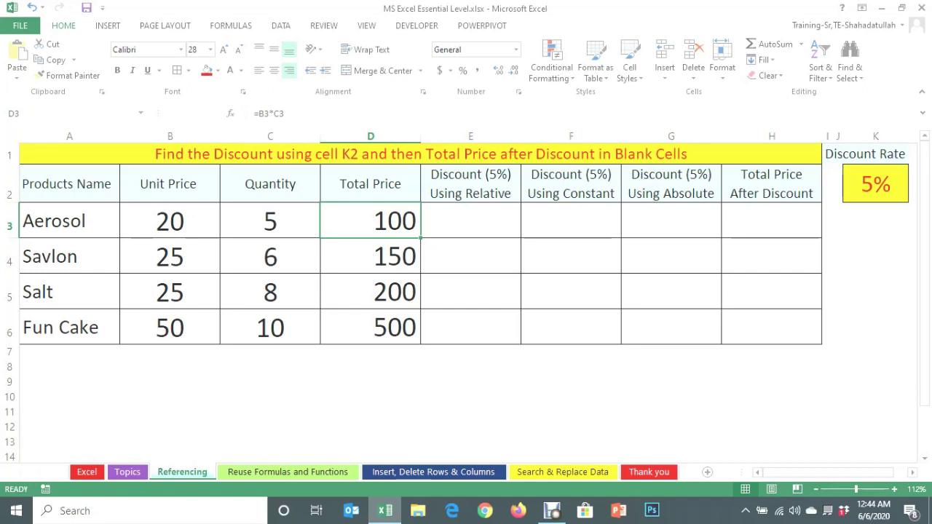
{"action": "left_click", "coordinate": [875, 184]}
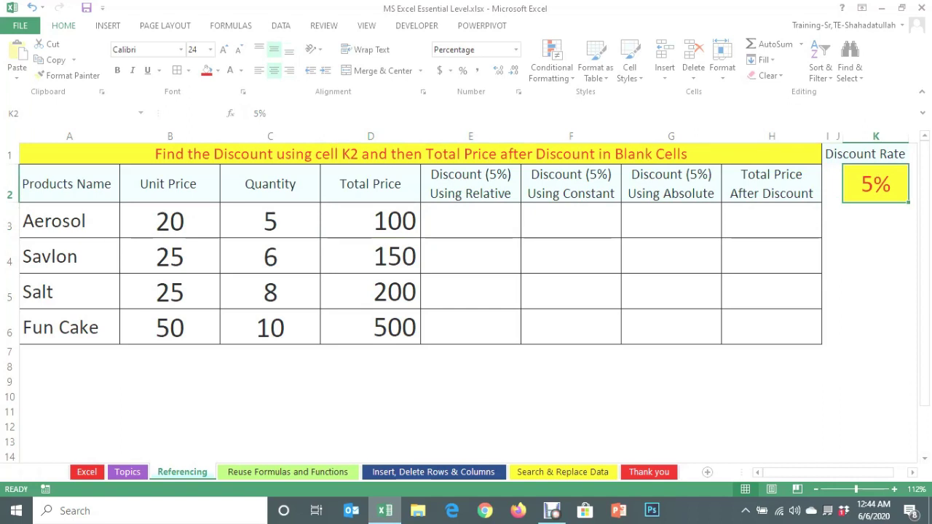
- Enter =D3*K2 in E3 and fill it down to E6
{"action": "left_click", "coordinate": [471, 221]}
{"action": "type", "text": "="}
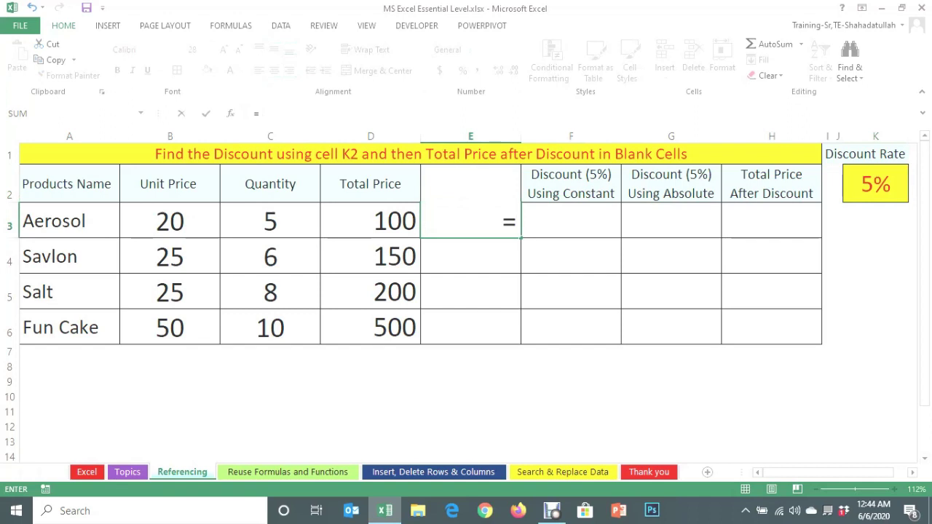
{"action": "key", "text": "Left"}
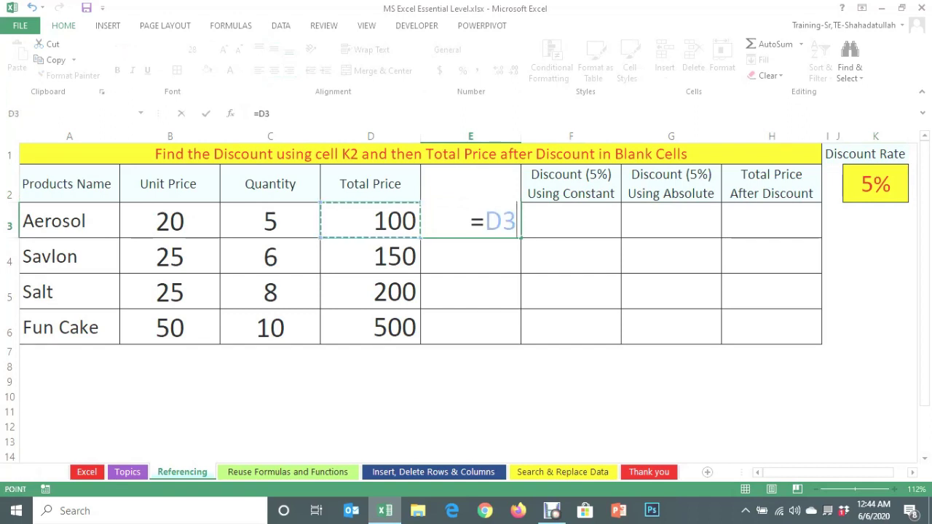
{"action": "type", "text": "*"}
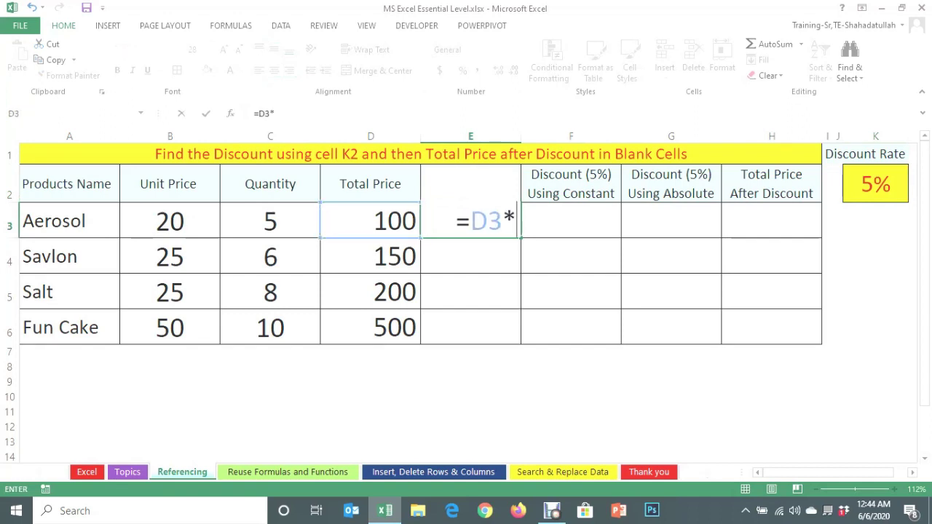
{"action": "left_click", "coordinate": [875, 184]}
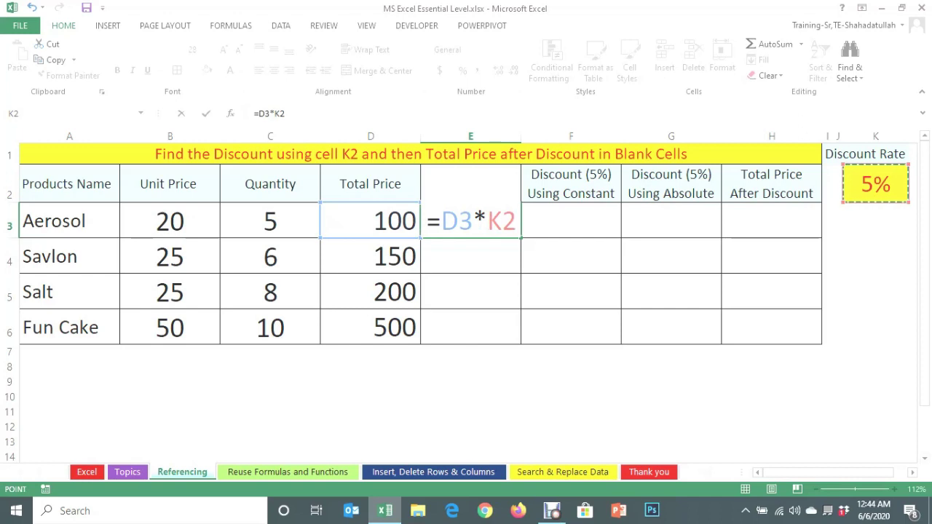
{"action": "key", "text": "Return"}
{"action": "left_click", "coordinate": [470, 220]}
{"action": "left_click_drag", "start_coordinate": [520, 238], "coordinate": [521, 342]}
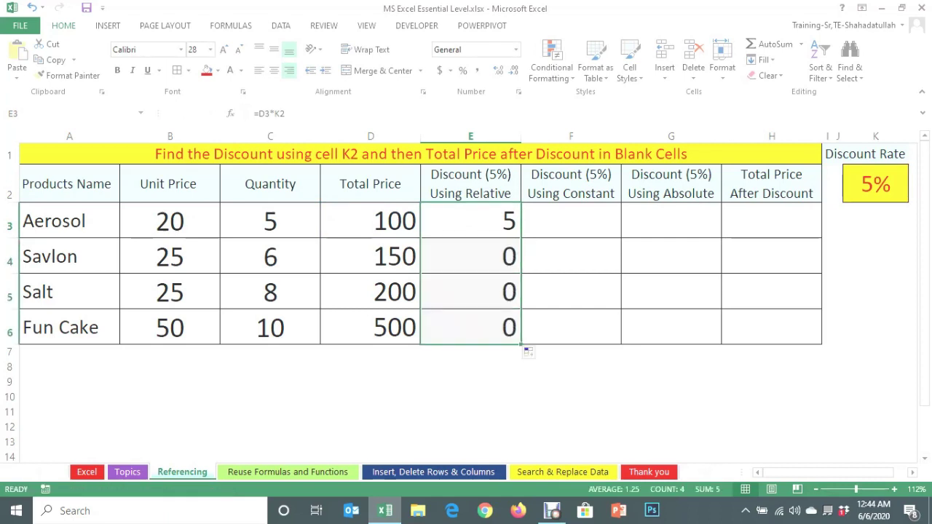
- Inspect E4 and E5, whose rate references shifted to blank cells and return 0
{"action": "double_click", "coordinate": [470, 256]}
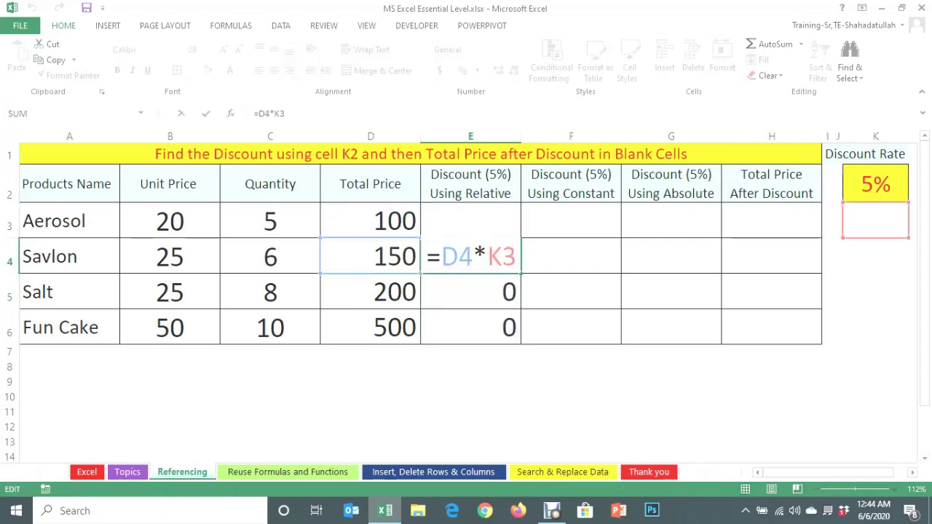
{"action": "key", "text": "Return"}
{"action": "key", "text": "F2"}
{"action": "key", "text": "Return"}
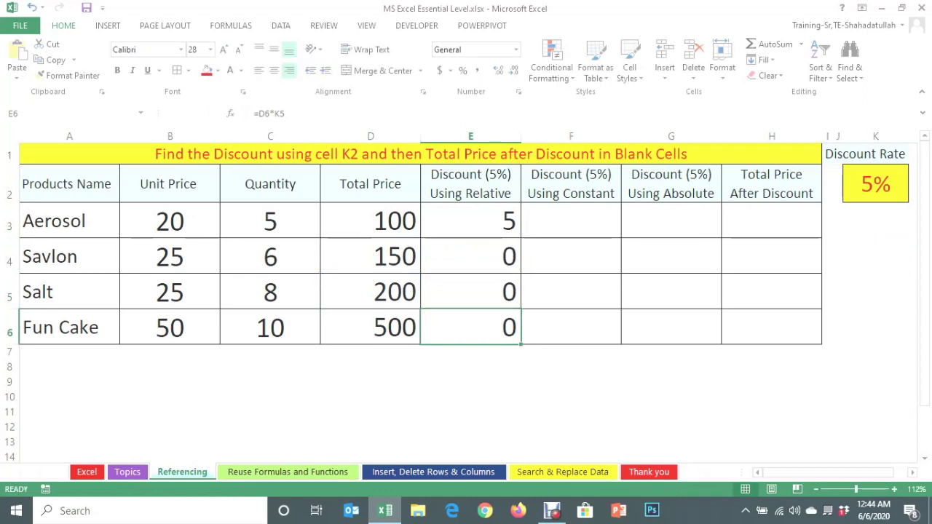
{"action": "left_click", "coordinate": [672, 221]}
- Build =D3*$K$2 in G3, locking the K2 rate reference with F4
{"action": "type", "text": "="}
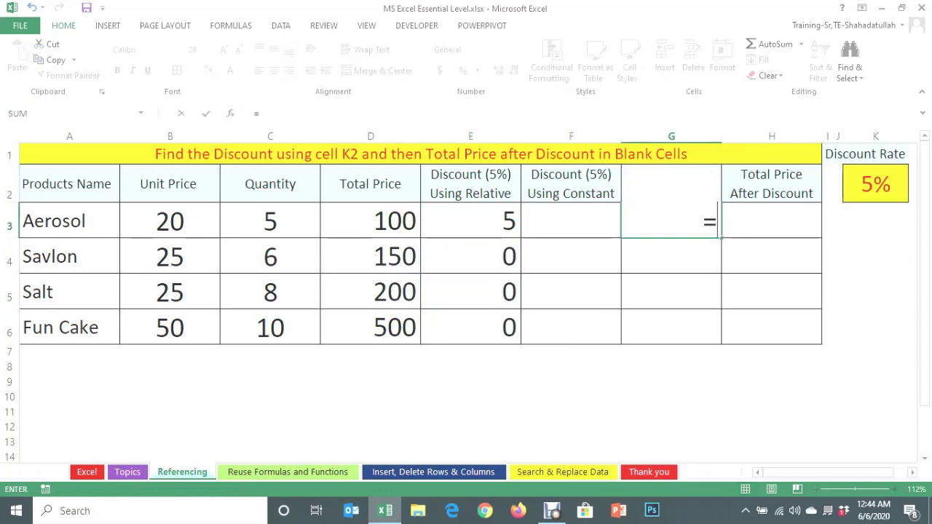
{"action": "left_click", "coordinate": [371, 221]}
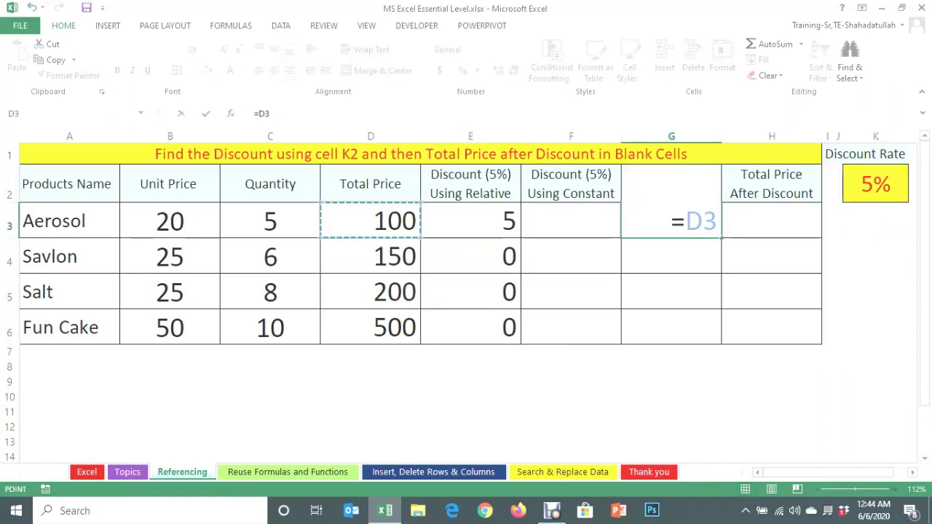
{"action": "type", "text": "*"}
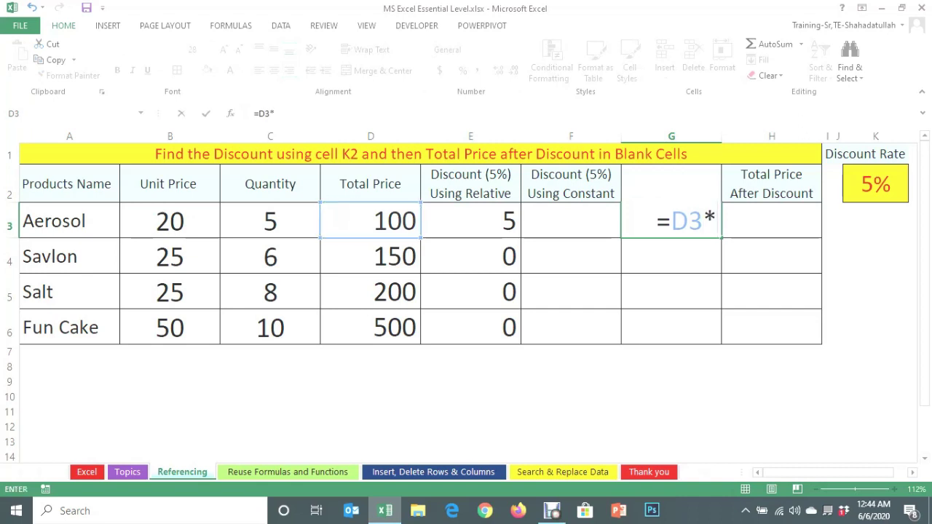
{"action": "left_click", "coordinate": [875, 185]}
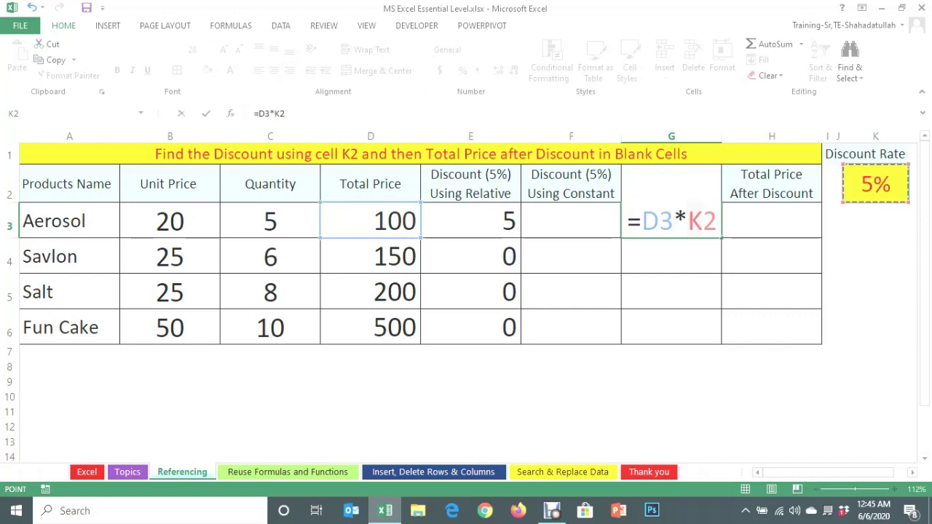
{"action": "left_click", "coordinate": [688, 220]}
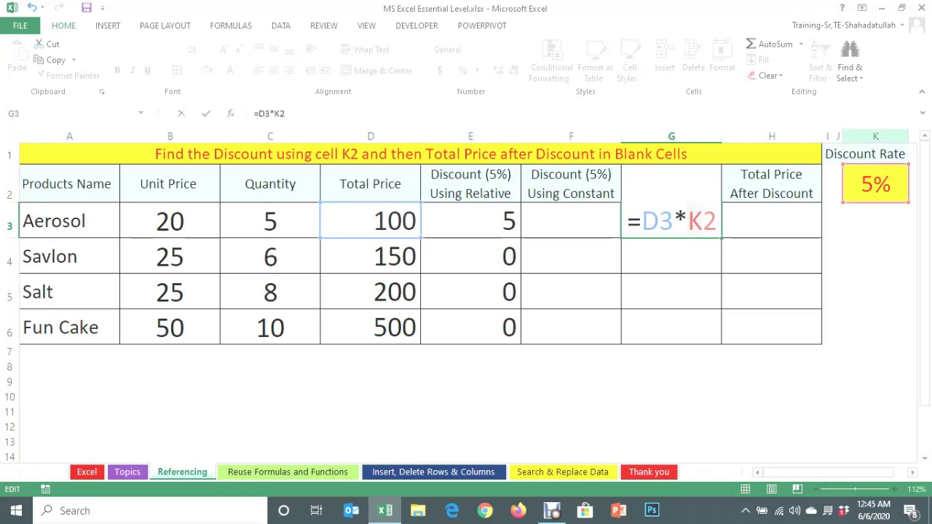
{"action": "left_click", "coordinate": [704, 221]}
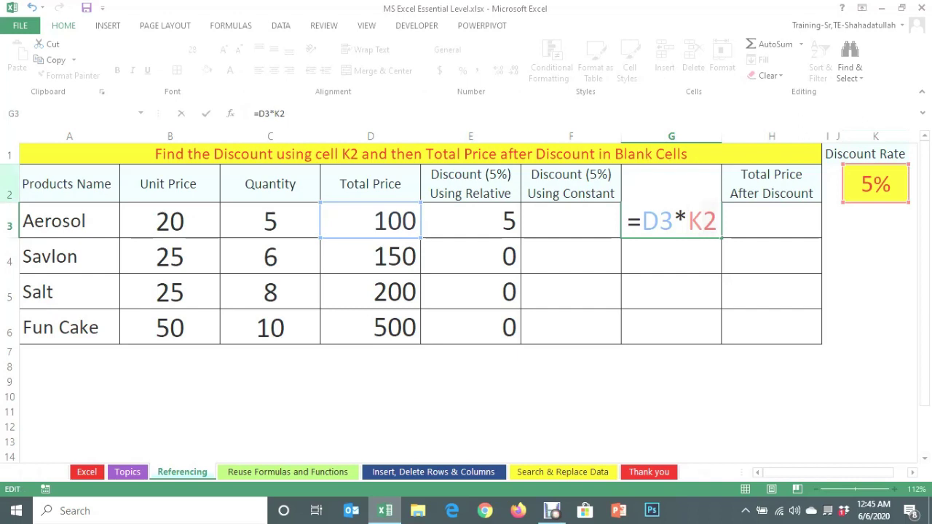
{"action": "left_click", "coordinate": [717, 221]}
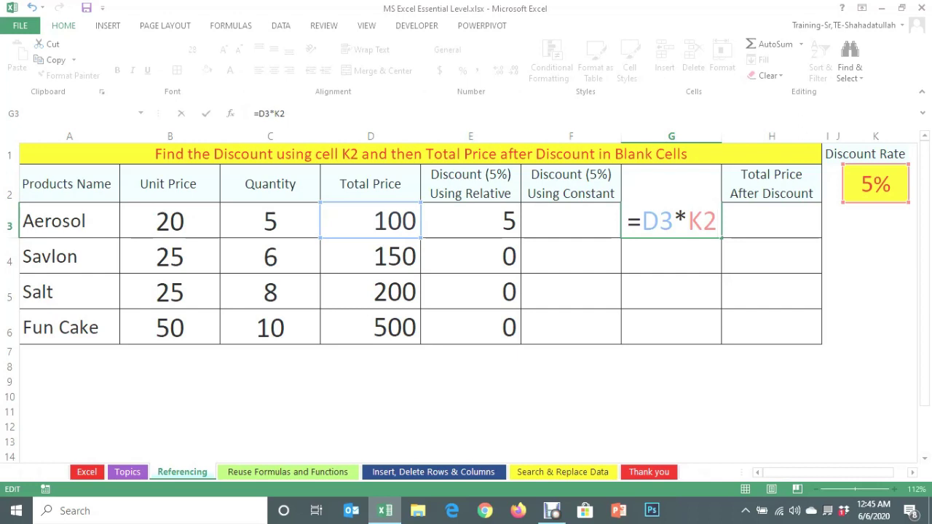
{"action": "key", "text": "F4"}
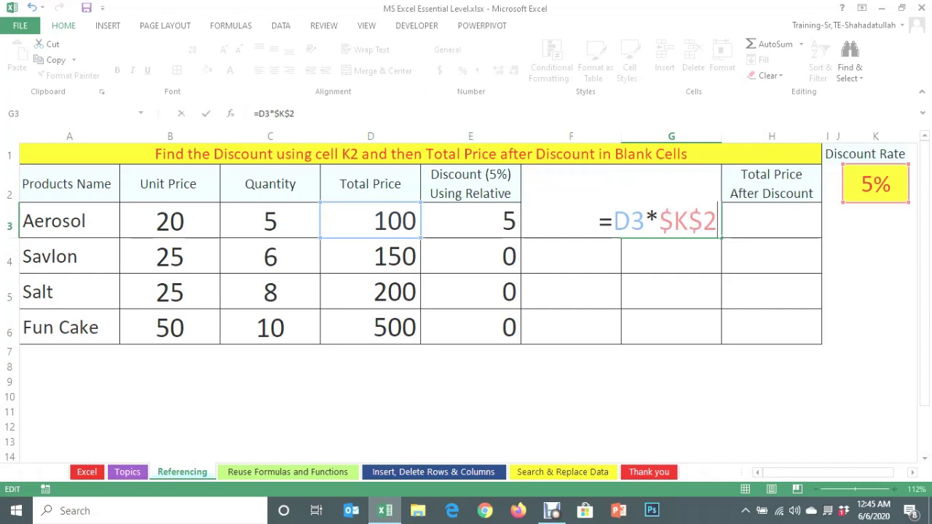
{"action": "left_click", "coordinate": [689, 220]}
{"action": "key", "text": "Delete"}
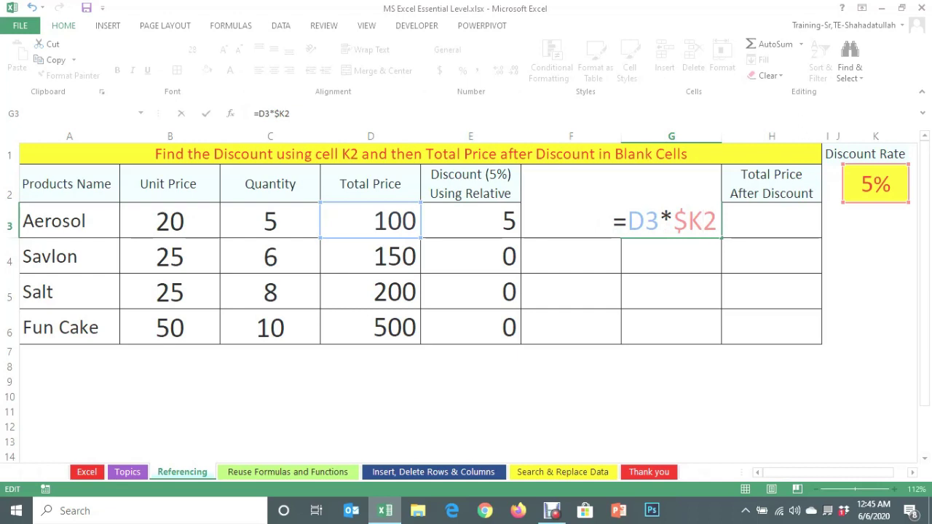
{"action": "type", "text": "$"}
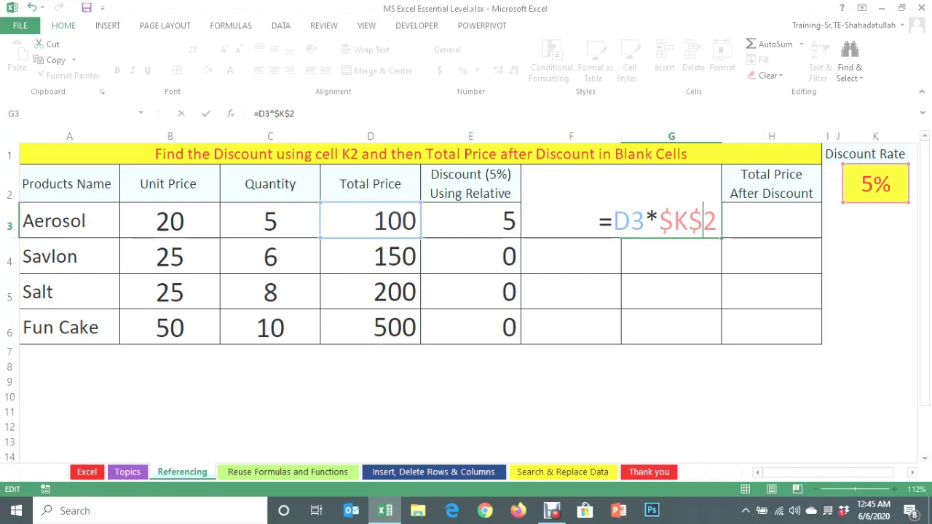
{"action": "key", "text": "ctrl+Return"}
{"action": "key", "text": "Return"}
- Fill G3 down to G6 and check the copies, giving 5, 7.5, 10 and 25
{"action": "left_click", "coordinate": [671, 220]}
{"action": "double_click", "coordinate": [721, 238]}
{"action": "left_click", "coordinate": [671, 256]}
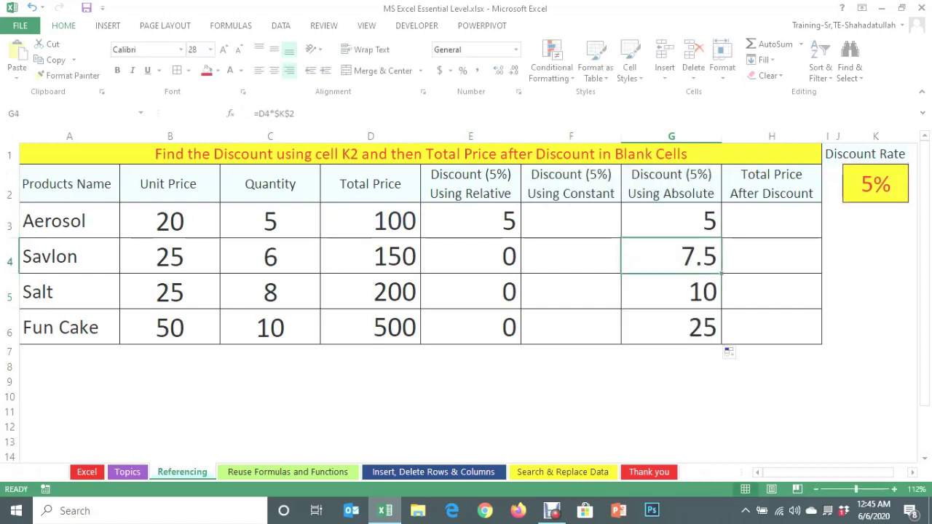
{"action": "key", "text": "F2"}
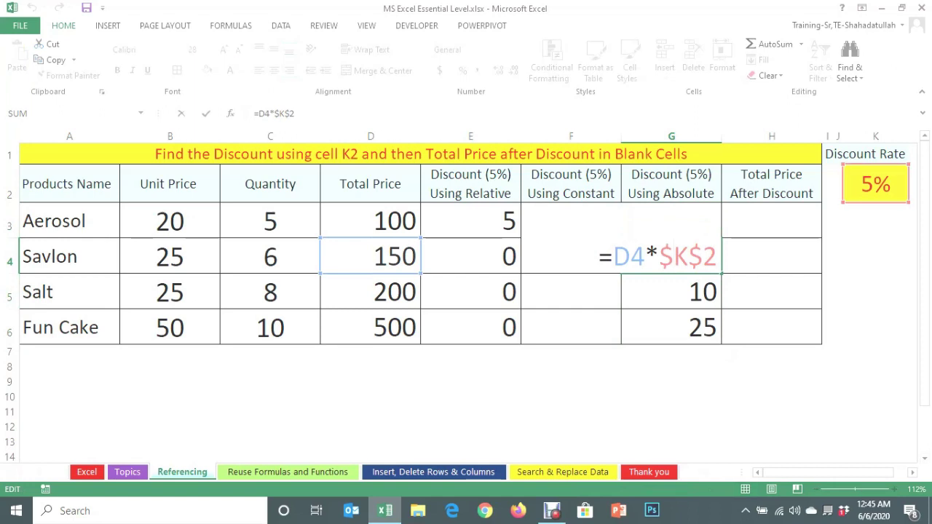
{"action": "key", "text": "Return"}
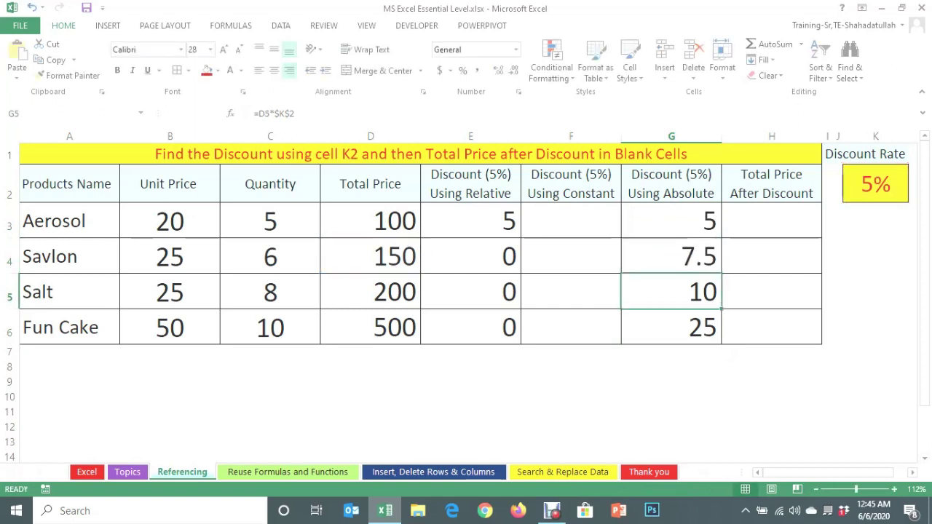
{"action": "key", "text": "F2"}
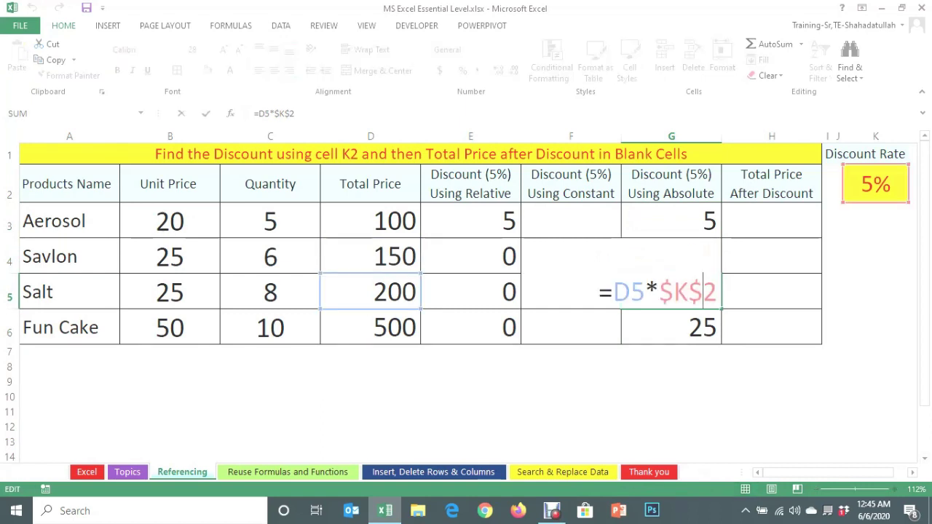
{"action": "key", "text": "Return"}
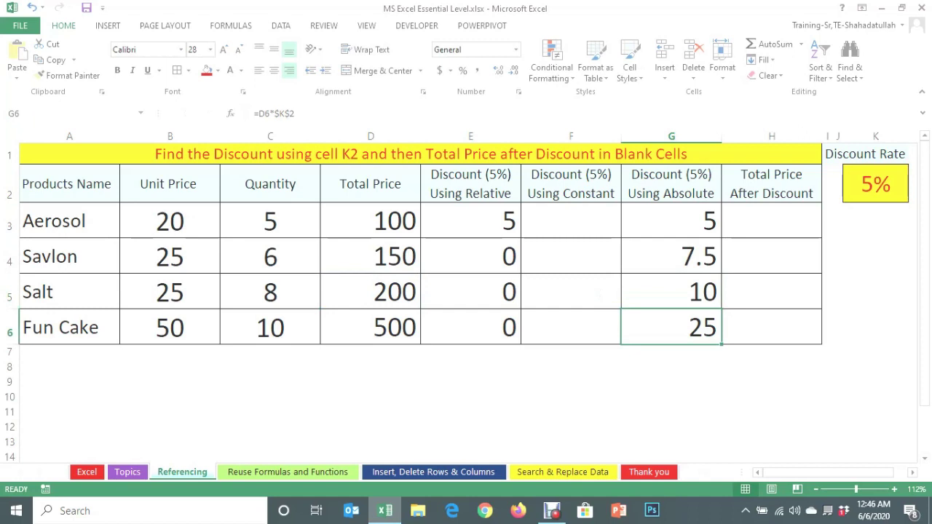
- Enter =D3*5% in F3 and copy it down to F6
{"action": "left_click", "coordinate": [571, 220]}
{"action": "type", "text": "="}
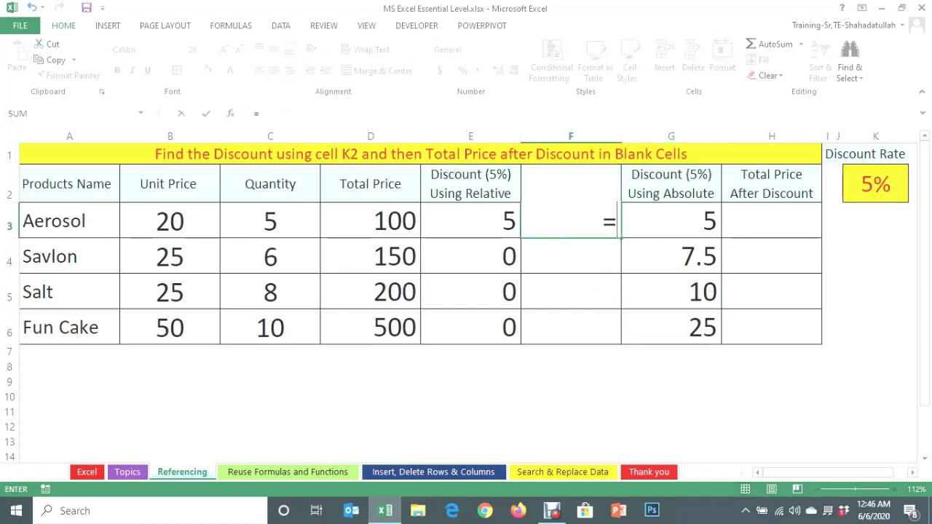
{"action": "left_click", "coordinate": [370, 220]}
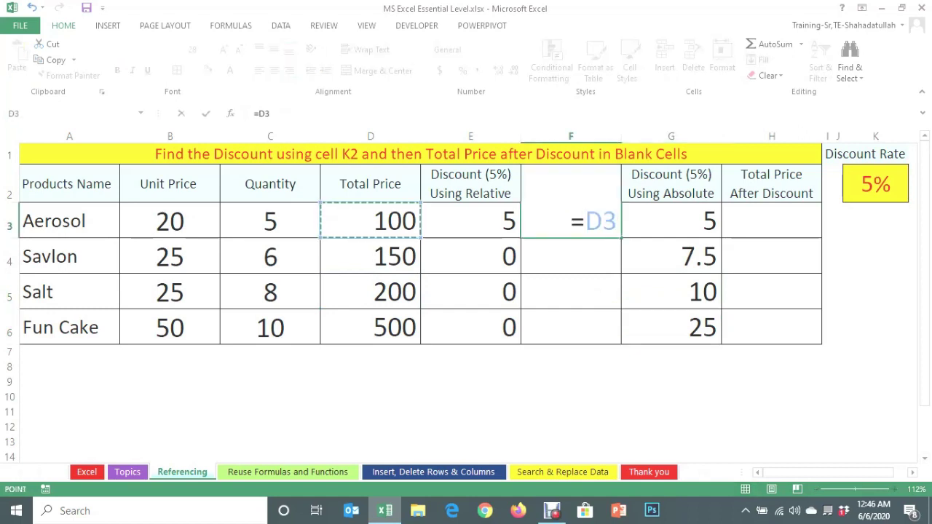
{"action": "type", "text": "*5"}
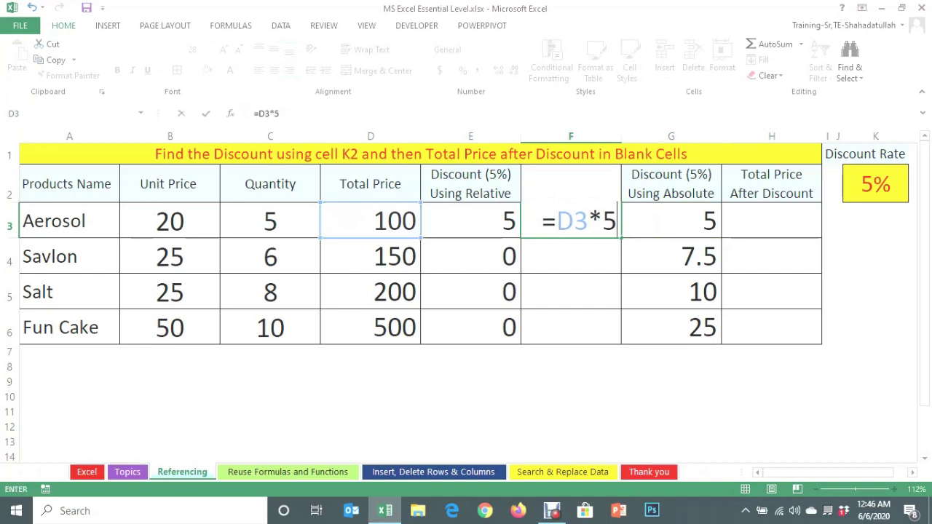
{"action": "type", "text": "%"}
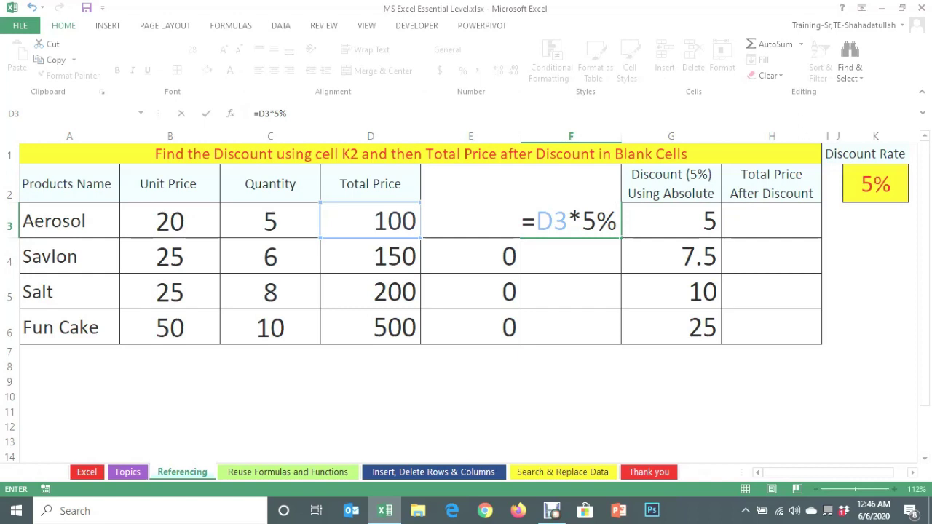
{"action": "key", "text": "Return"}
{"action": "left_click", "coordinate": [571, 220]}
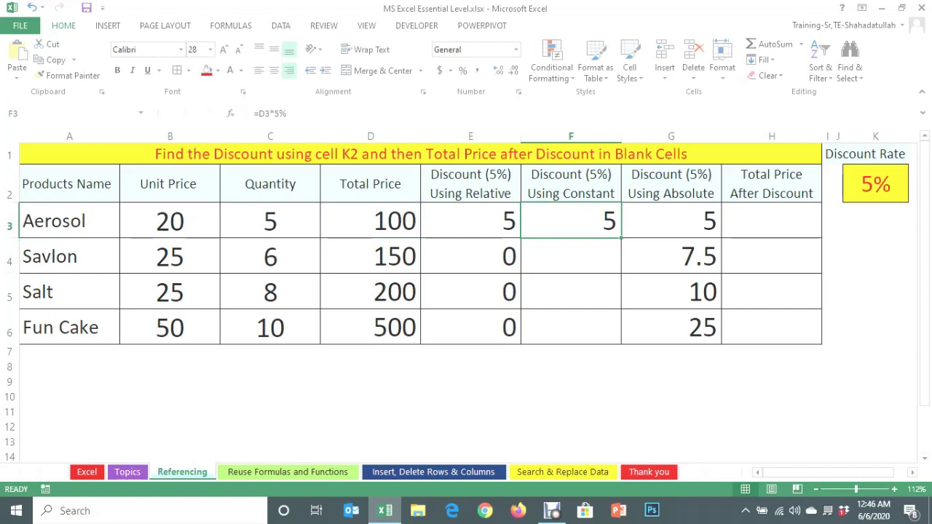
{"action": "left_click_drag", "start_coordinate": [620, 238], "coordinate": [612, 338]}
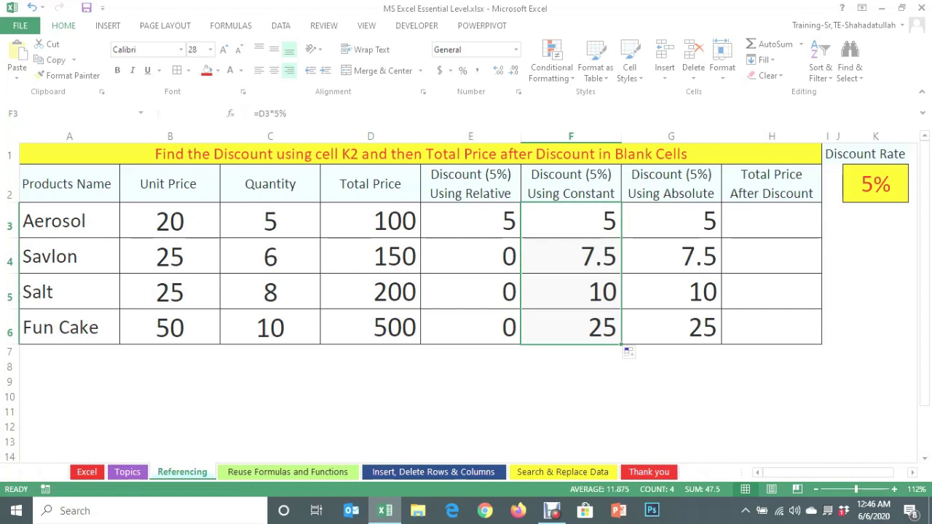
- Compare G3's absolute-reference formula with F3's fixed 5% formula and the K2 rate
{"action": "left_click", "coordinate": [671, 221]}
{"action": "left_click", "coordinate": [570, 220]}
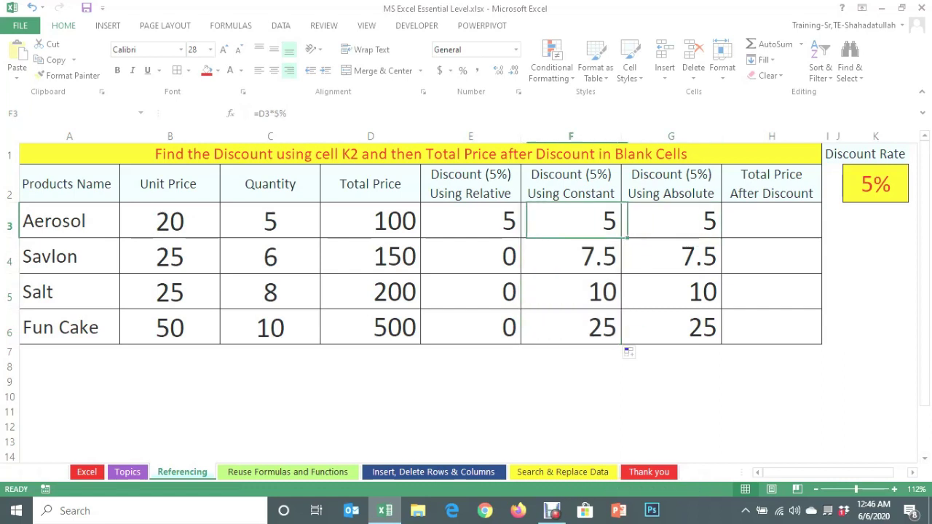
{"action": "left_click", "coordinate": [875, 183]}
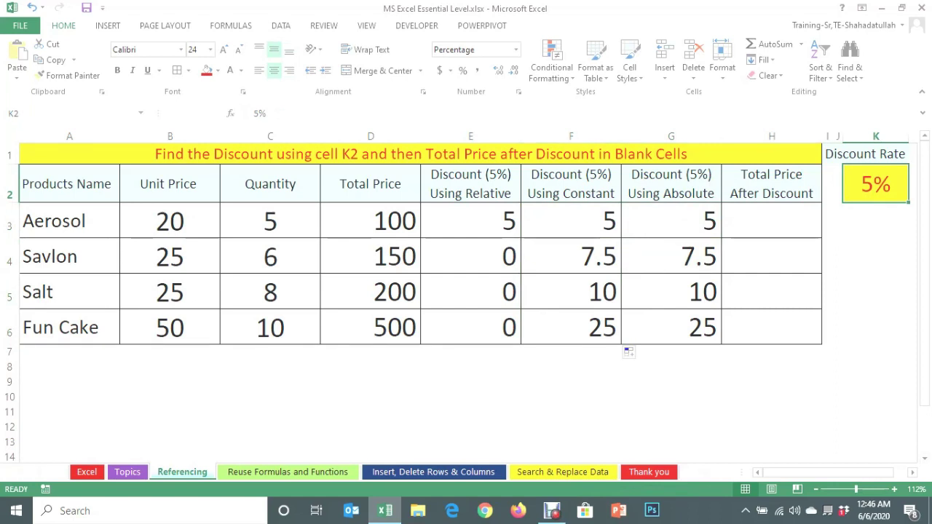
{"action": "left_click", "coordinate": [571, 221]}
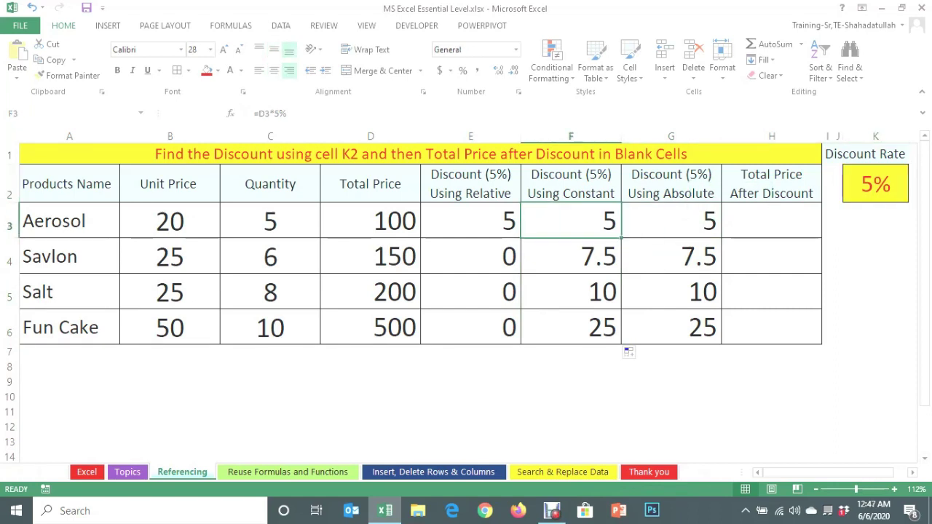
{"action": "double_click", "coordinate": [596, 221]}
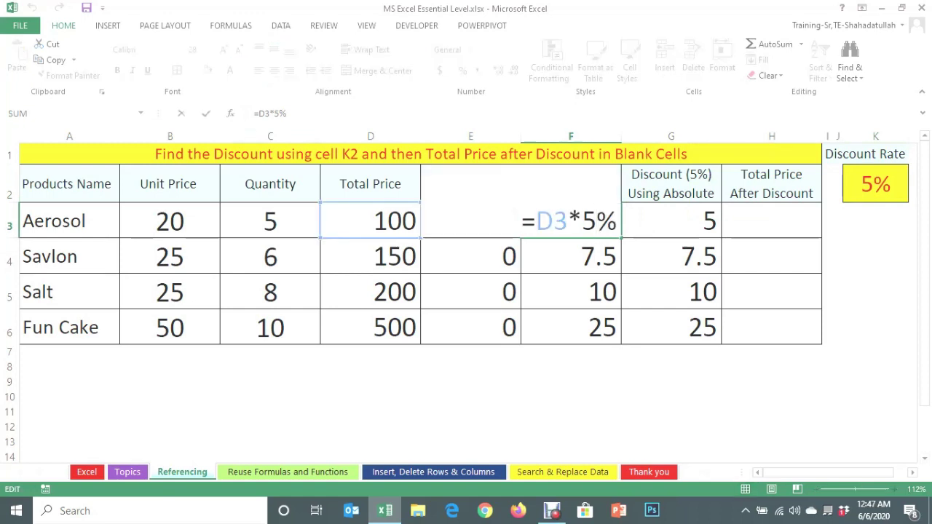
{"action": "key", "text": "Escape"}
- Change the K2 discount rate from 5 to 10
{"action": "left_click", "coordinate": [875, 184]}
{"action": "double_click", "coordinate": [861, 184]}
{"action": "key", "text": "Delete"}
{"action": "type", "text": "10"}
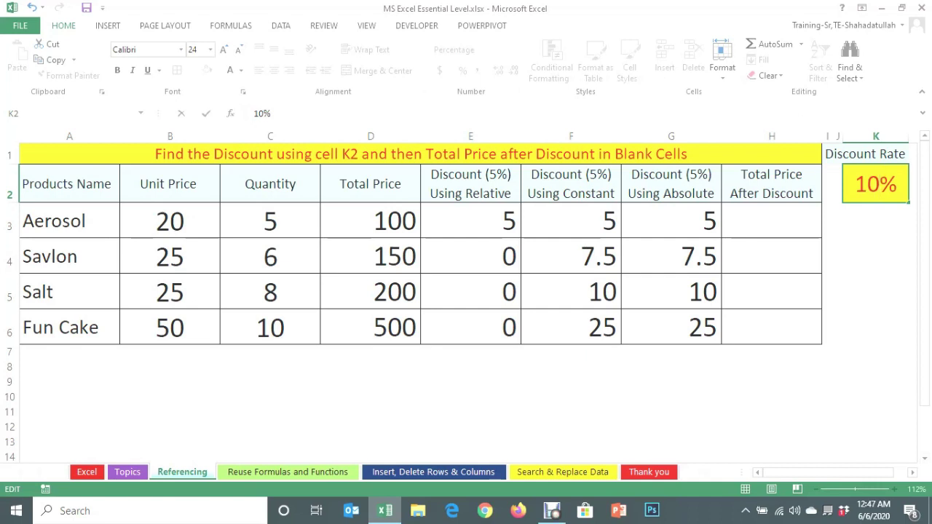
- Commit 10% in K2, compare G3–G6 with F3's fixed rate, then go to the next sheet
{"action": "key", "text": "Return"}
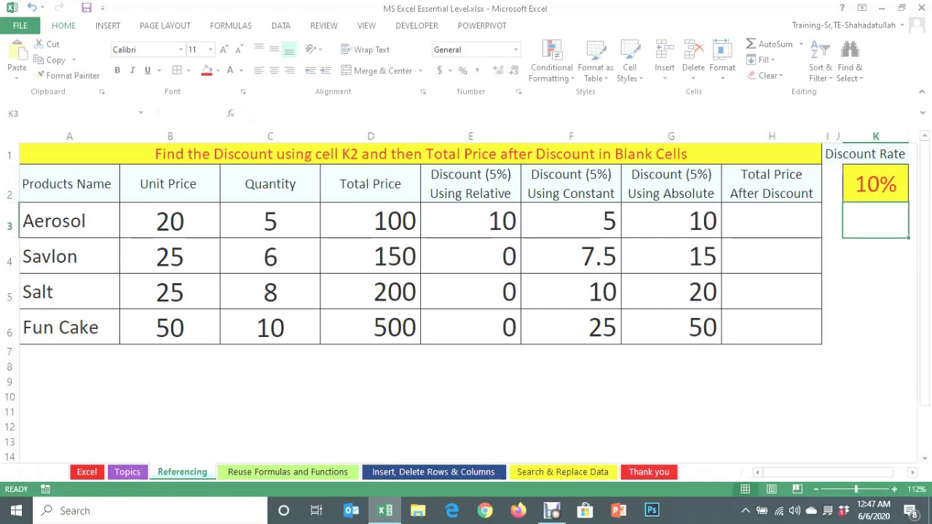
{"action": "left_click", "coordinate": [671, 221]}
{"action": "left_click", "coordinate": [672, 292]}
{"action": "left_click", "coordinate": [671, 327]}
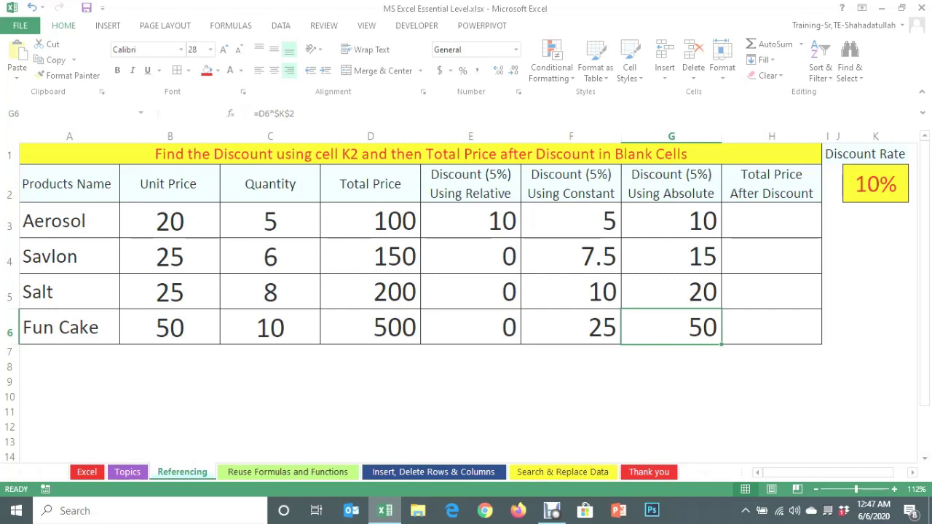
{"action": "left_click", "coordinate": [571, 221]}
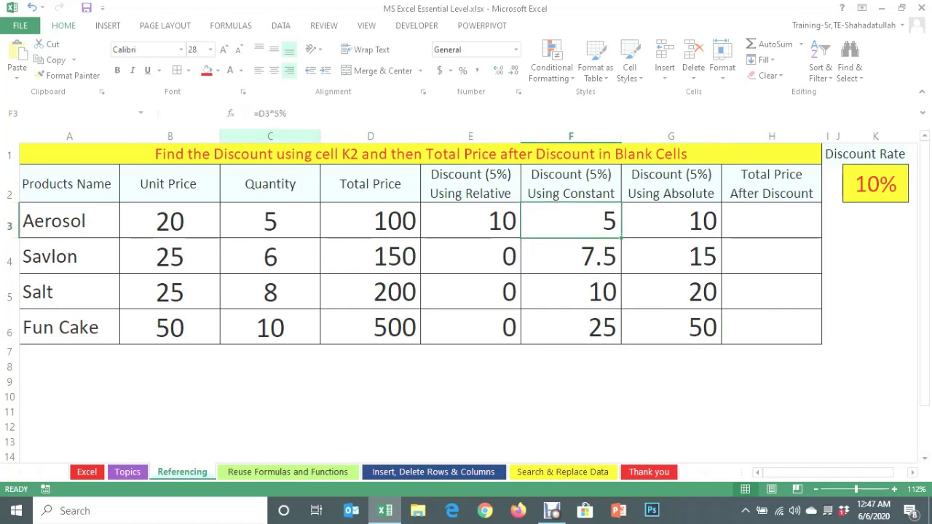
{"action": "key", "text": "ctrl+Page_Down"}
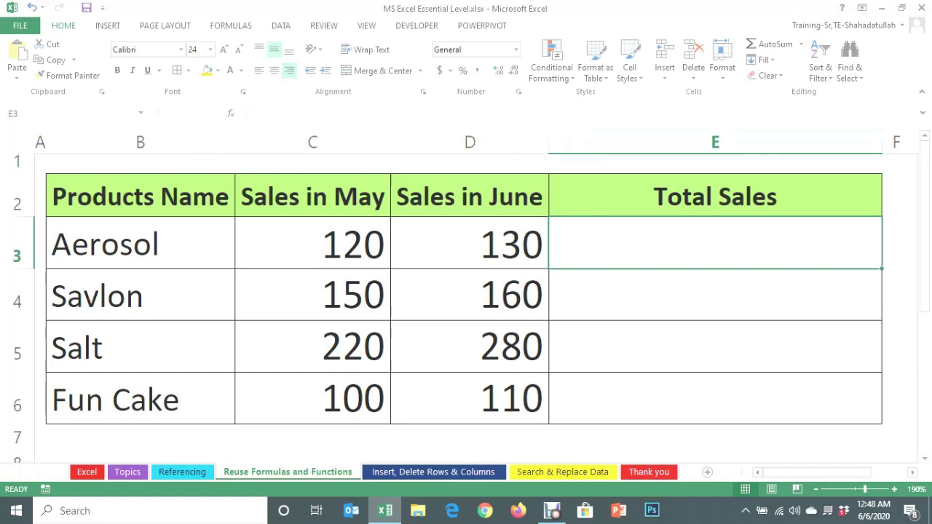
- Enter =SUM(C3:D3) in E3, copy it to E6, and inspect E4's formula
{"action": "type", "text": "=SUM(C3:D3)"}
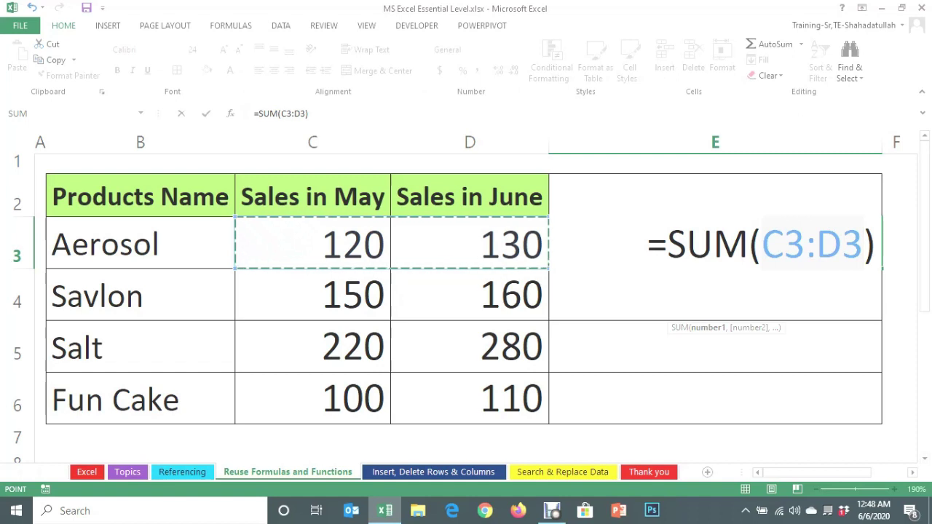
{"action": "key", "text": "Return"}
{"action": "left_click", "coordinate": [715, 244]}
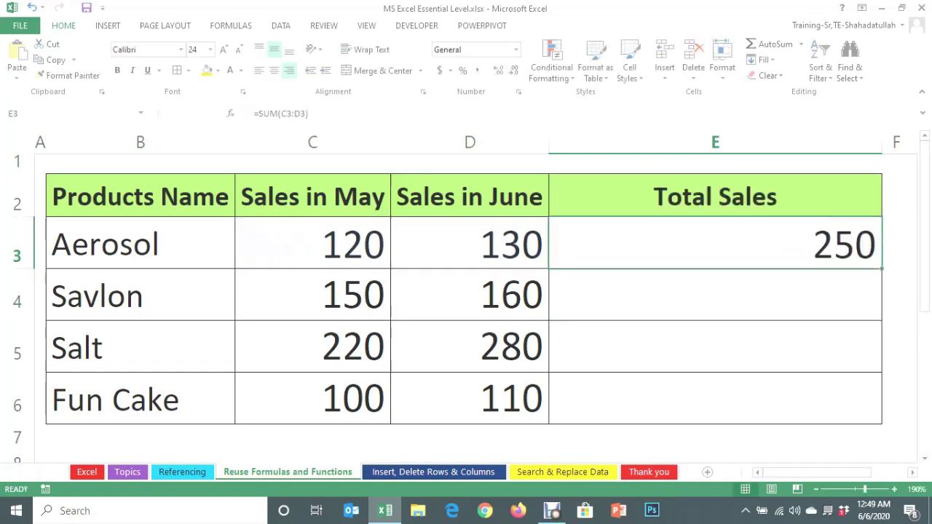
{"action": "left_click_drag", "start_coordinate": [881, 269], "coordinate": [881, 424]}
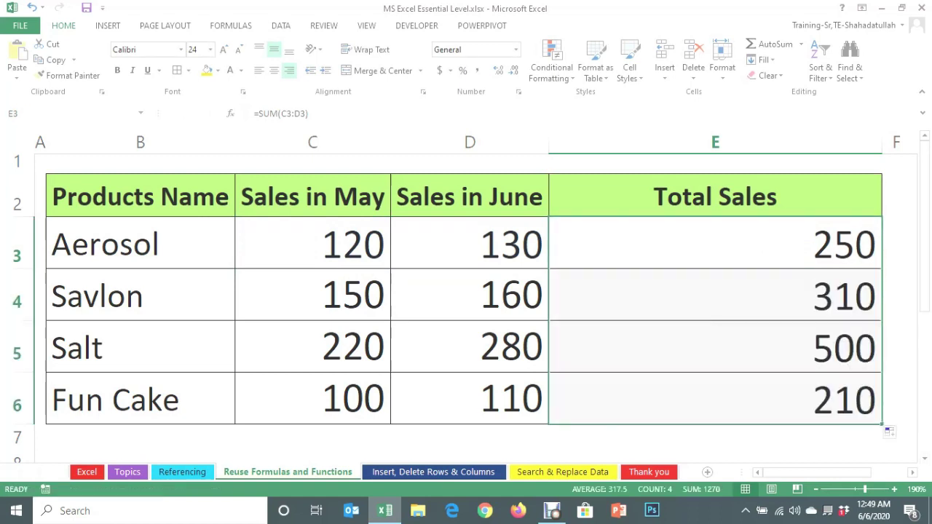
{"action": "double_click", "coordinate": [668, 295]}
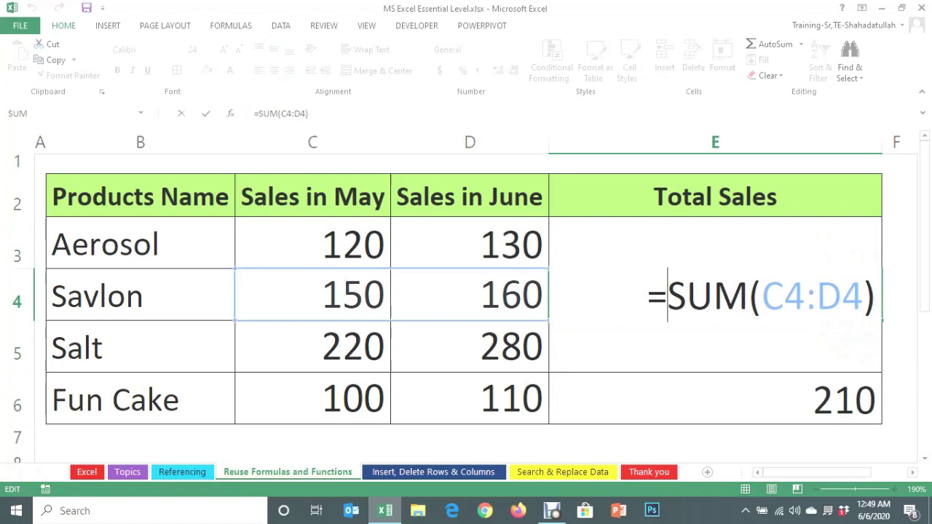
{"action": "key", "text": "Escape"}
- Clear the Total Sales values in E3:E6 and return to E3
{"action": "left_click_drag", "start_coordinate": [715, 244], "coordinate": [715, 398]}
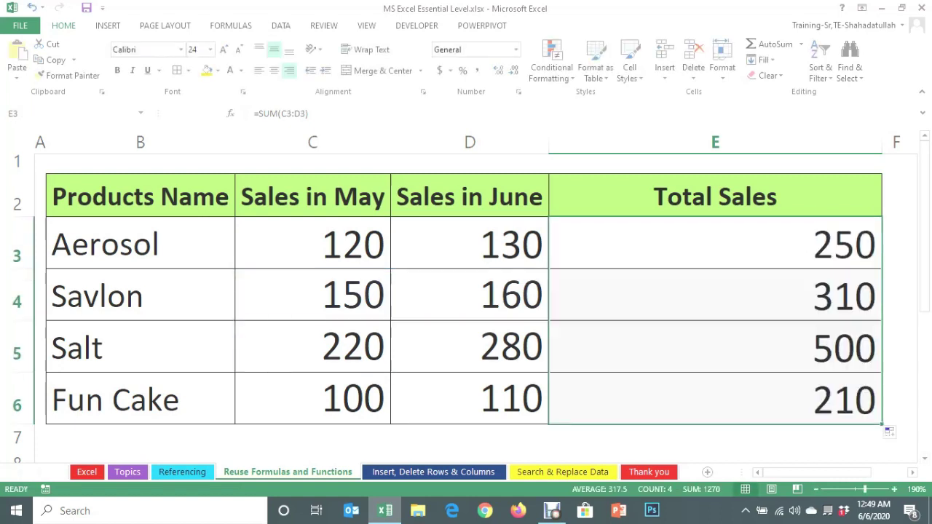
{"action": "key", "text": "Delete"}
{"action": "left_click", "coordinate": [715, 244]}
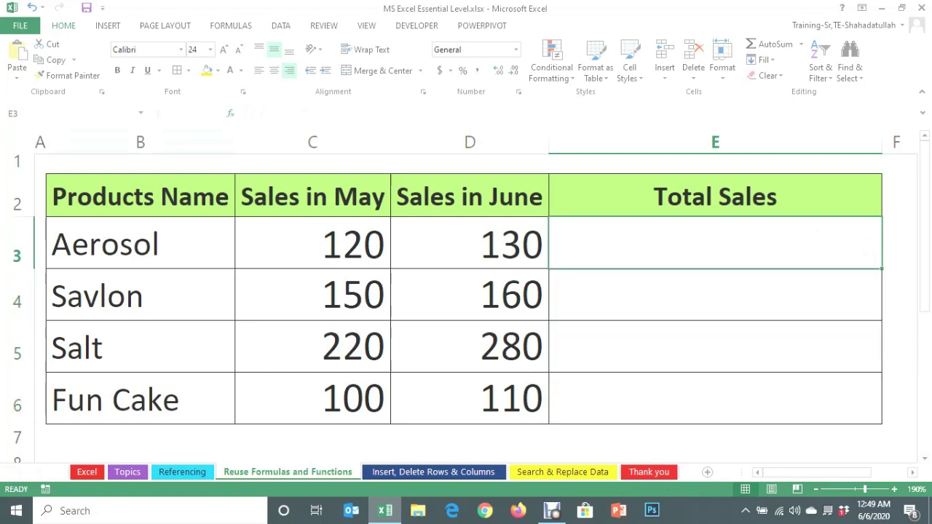
{"action": "key", "text": "shift+F3"}
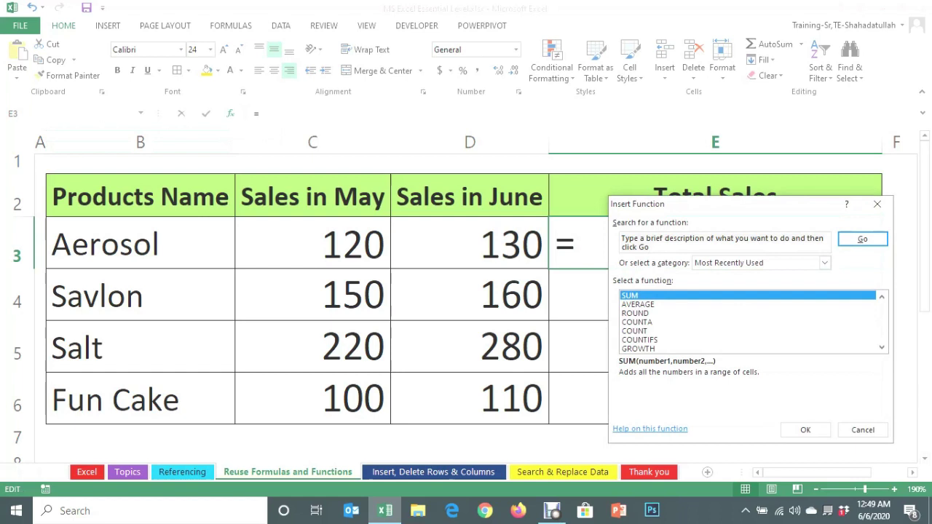
- Insert SUM over C3:D3 in E3, fill it to E6, then open the Insert, Delete Rows & Columns sheet
{"action": "key", "text": "Return"}
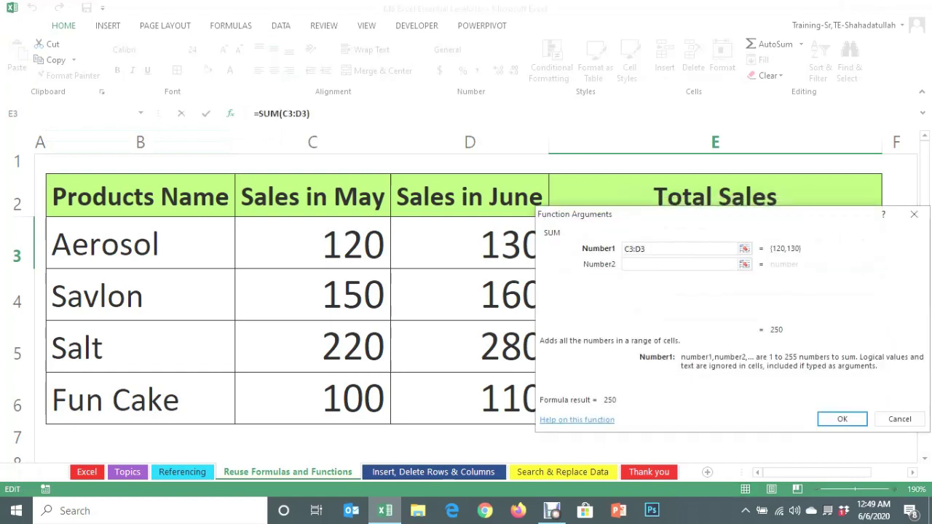
{"action": "left_click_drag", "start_coordinate": [577, 214], "coordinate": [543, 297]}
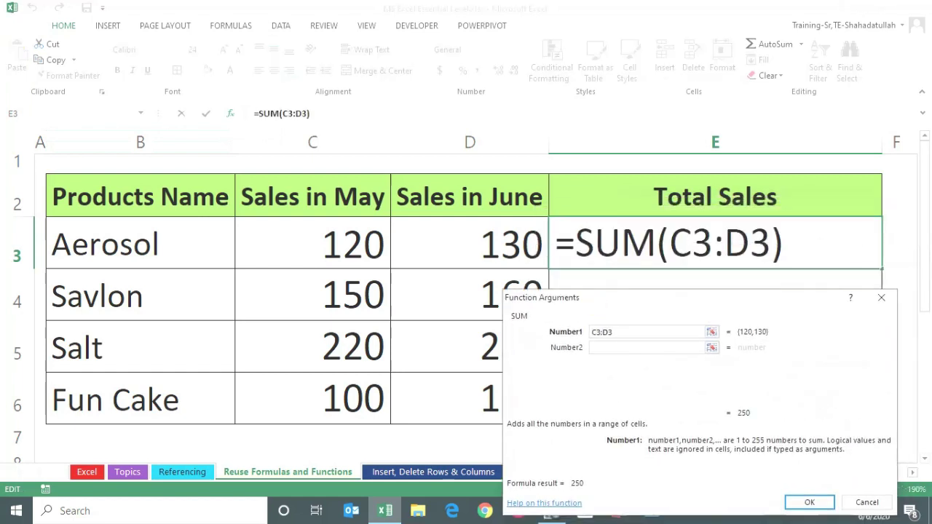
{"action": "left_click_drag", "start_coordinate": [313, 243], "coordinate": [535, 244]}
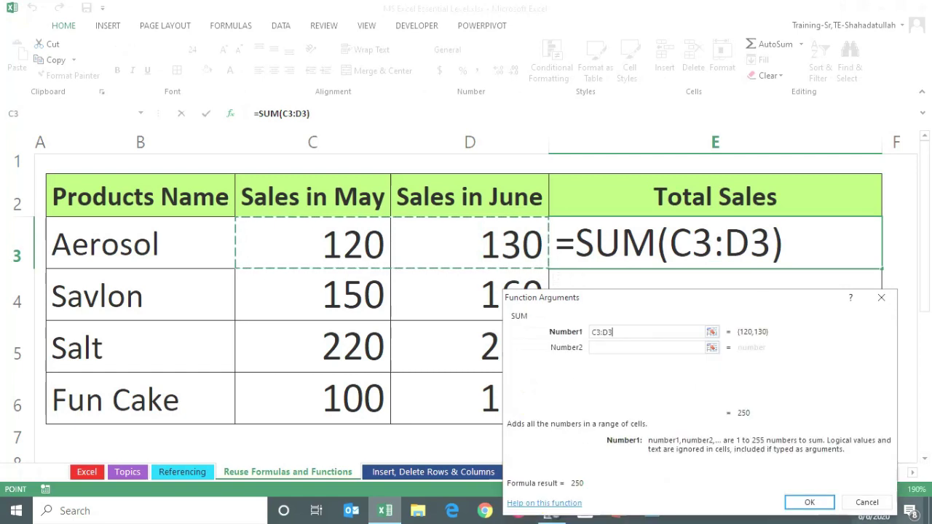
{"action": "left_click", "coordinate": [809, 502]}
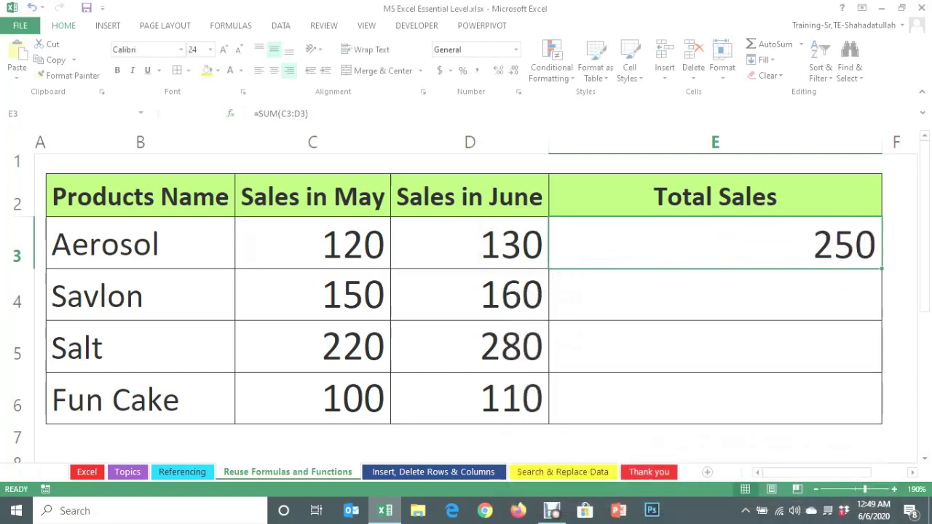
{"action": "left_click_drag", "start_coordinate": [882, 269], "coordinate": [882, 420]}
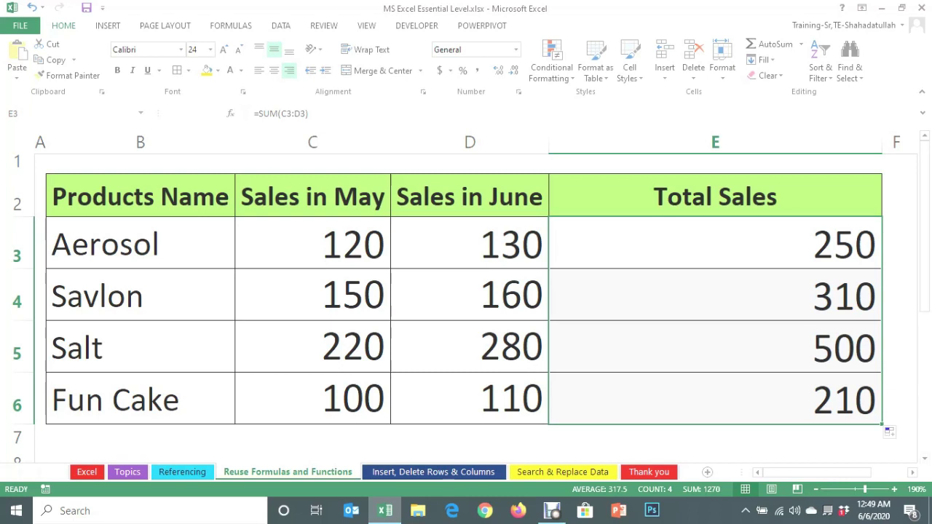
{"action": "key", "text": "ctrl+Page_Down"}
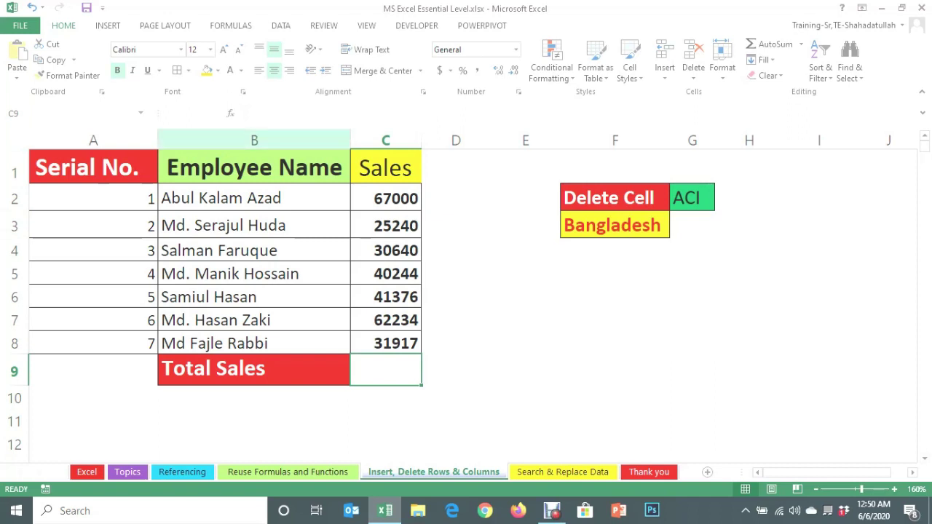
{"action": "left_click", "coordinate": [254, 168]}
{"action": "left_click", "coordinate": [385, 168]}
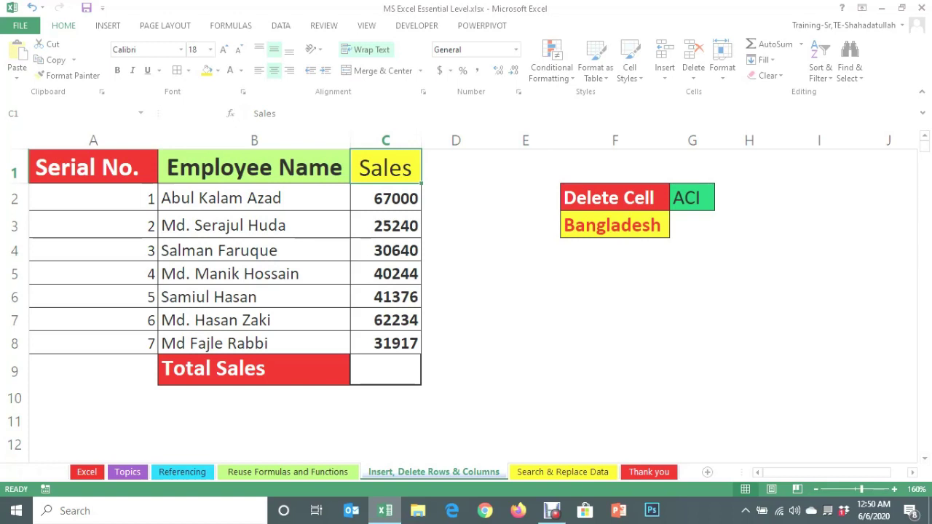
{"action": "key", "text": "ctrl+space"}
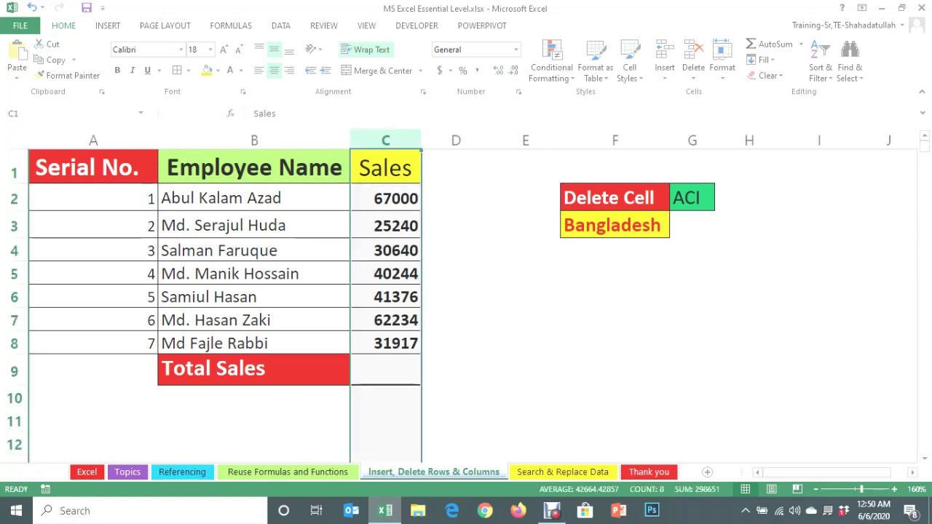
{"action": "key", "text": "shift+F10"}
{"action": "key", "text": "i"}
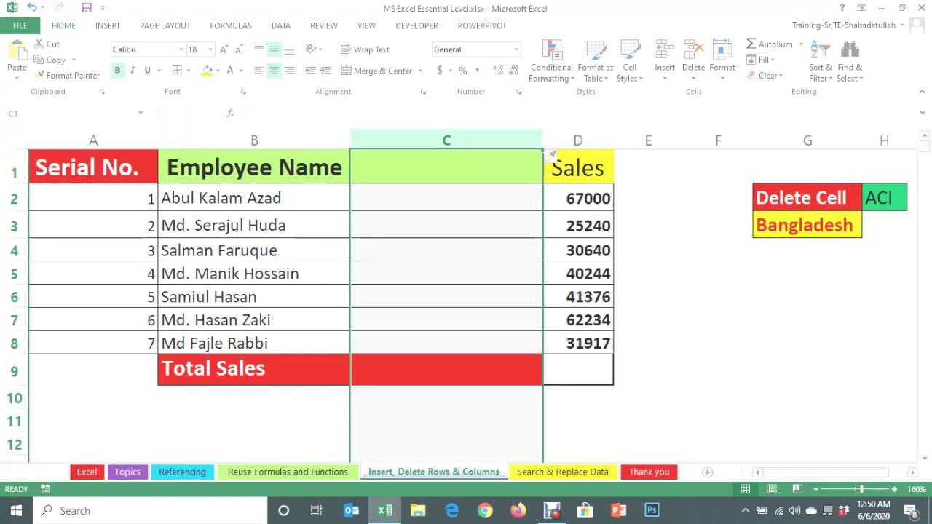
{"action": "key", "text": "shift+F10"}
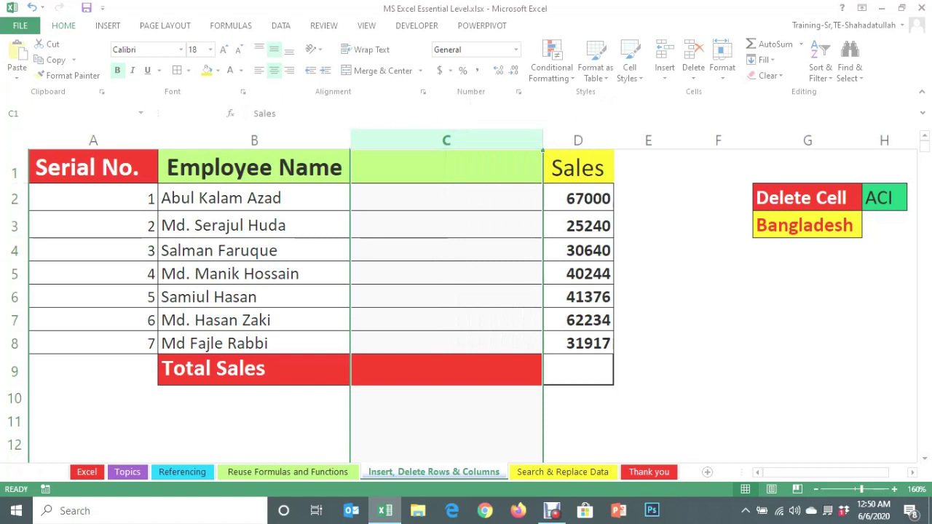
{"action": "left_click_drag", "start_coordinate": [455, 139], "coordinate": [526, 140]}
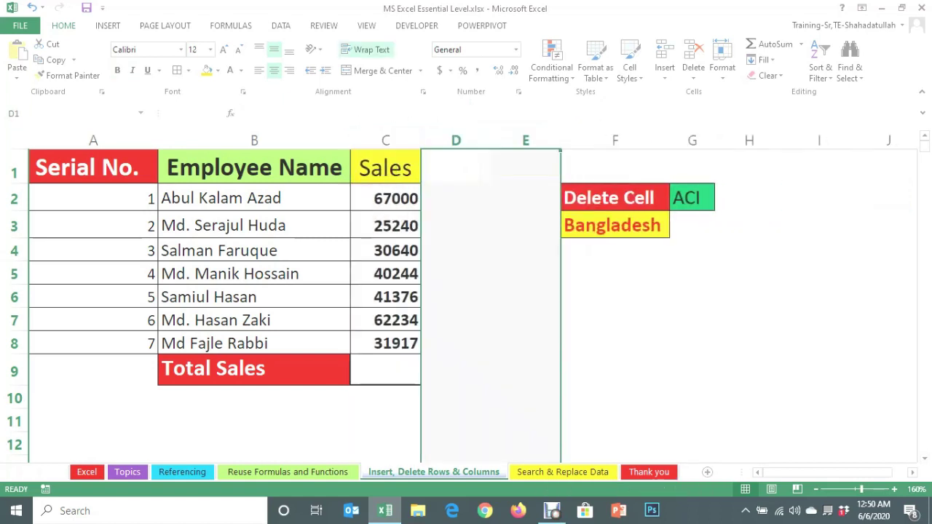
{"action": "left_click", "coordinate": [14, 172]}
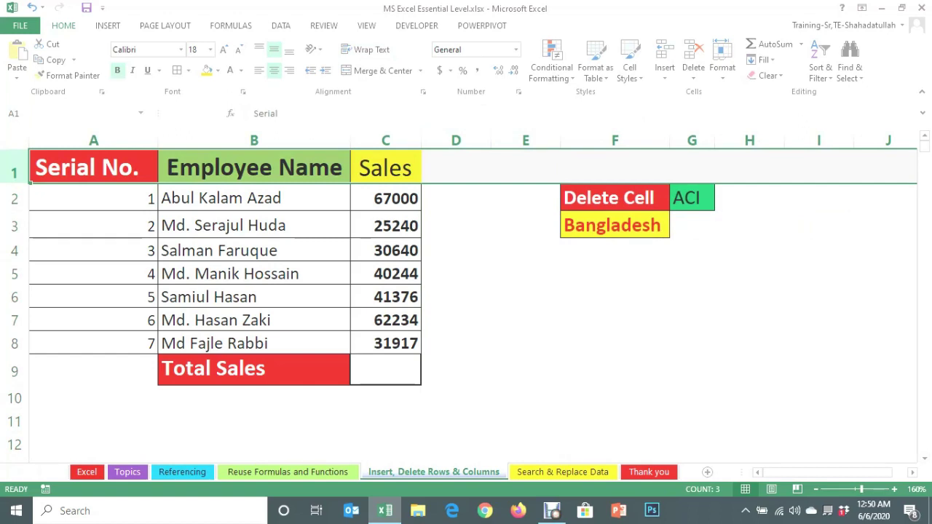
{"action": "right_click", "coordinate": [16, 173]}
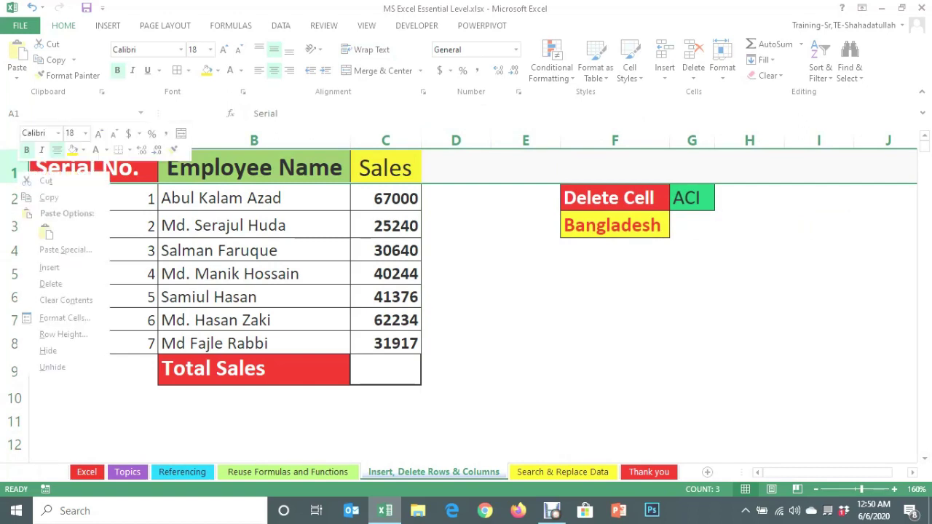
{"action": "key", "text": "ctrl+z"}
{"action": "left_click", "coordinate": [14, 273]}
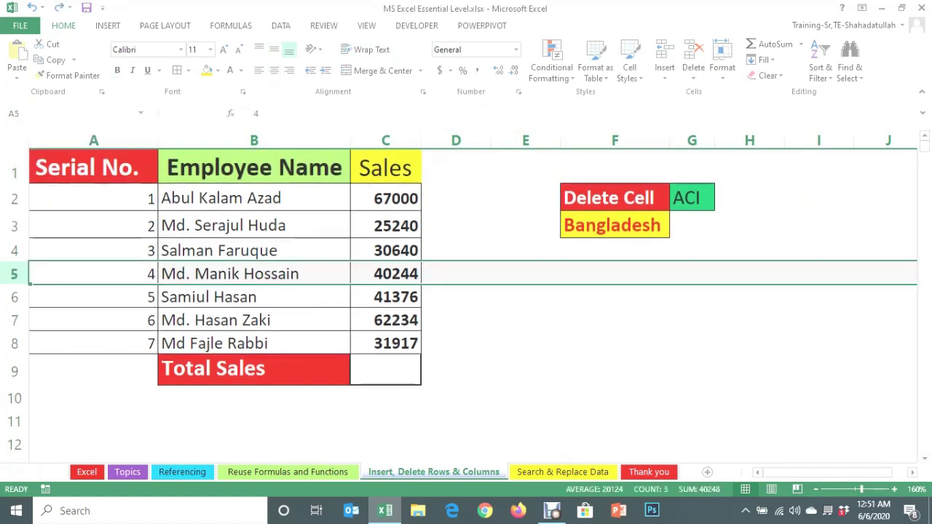
{"action": "right_click", "coordinate": [18, 274]}
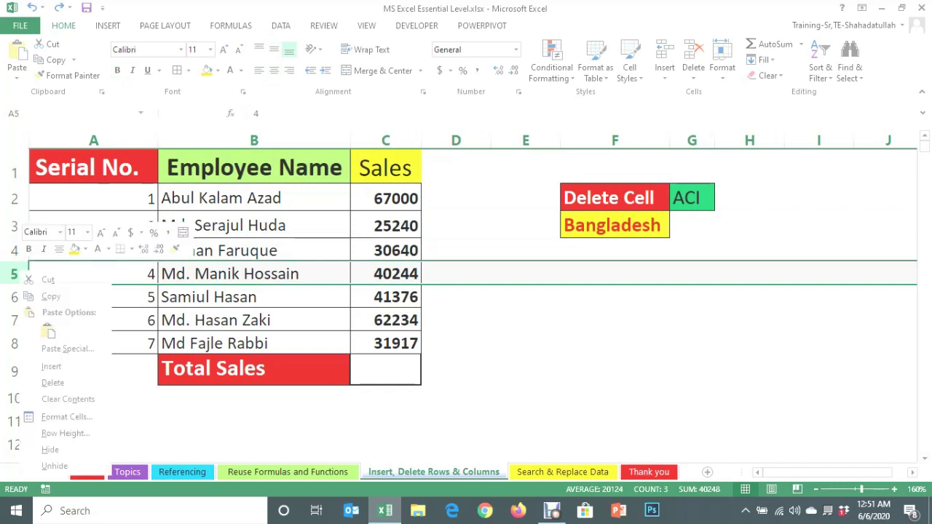
{"action": "key", "text": "ctrl+x"}
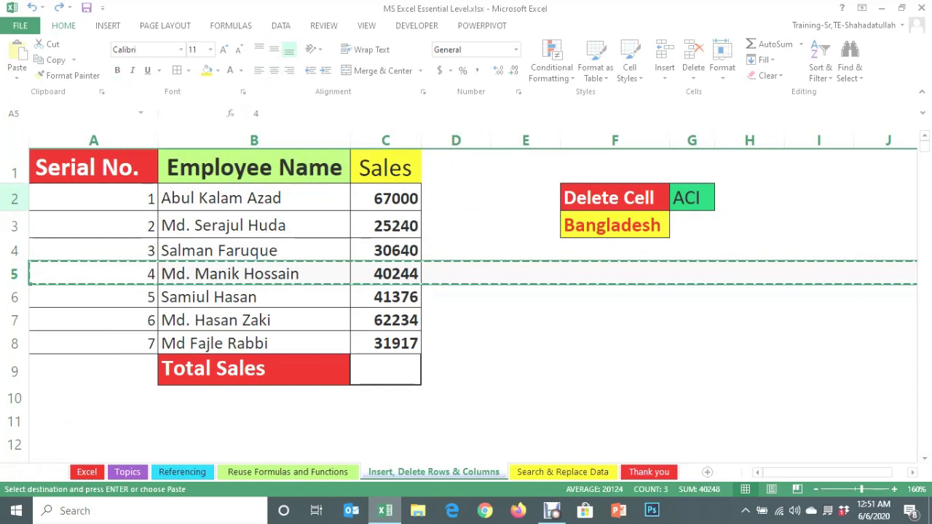
{"action": "left_click", "coordinate": [15, 169]}
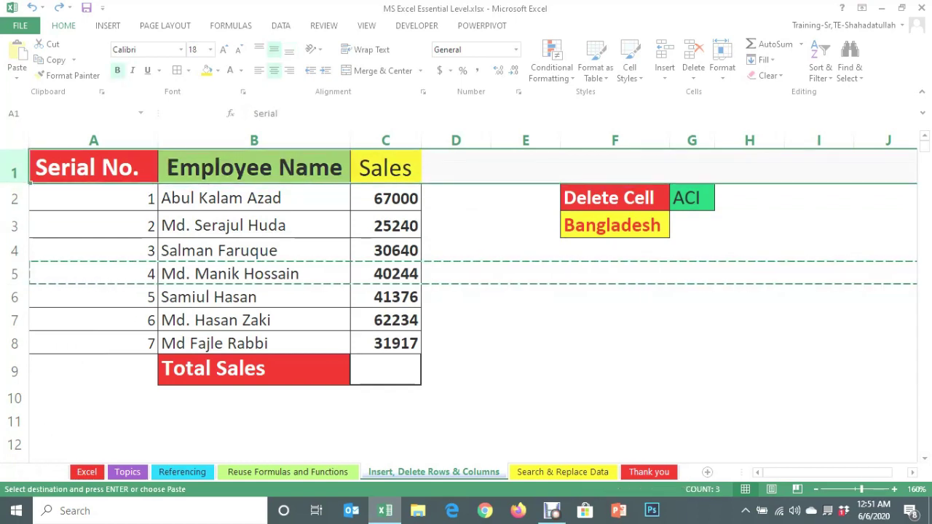
{"action": "right_click", "coordinate": [14, 171]}
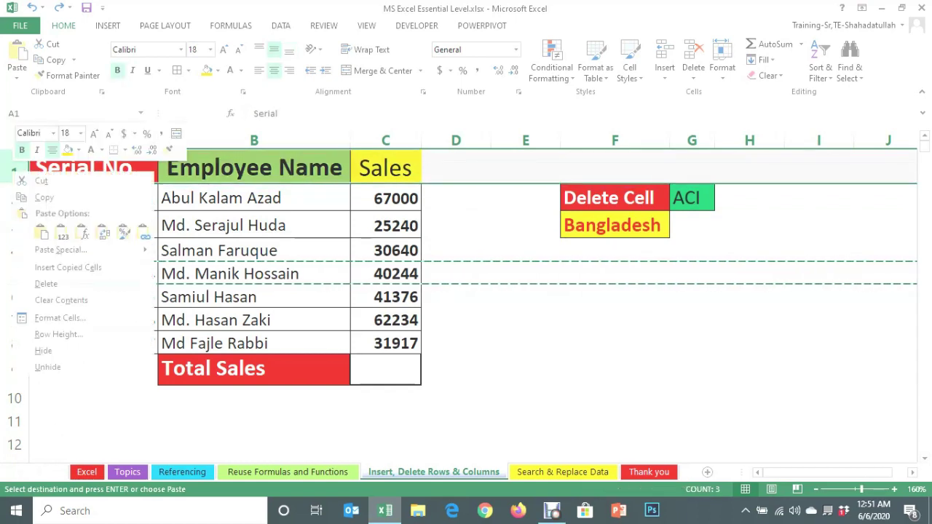
{"action": "key", "text": "e"}
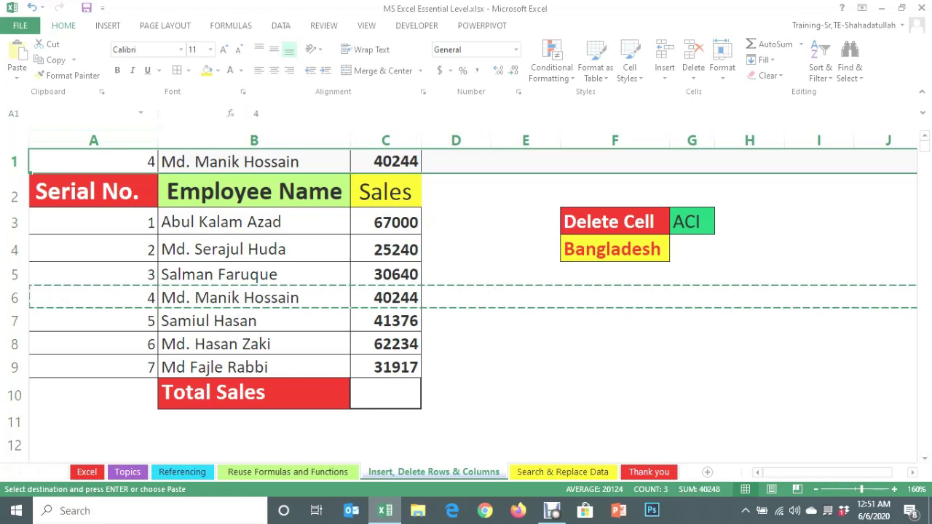
{"action": "key", "text": "ctrl+z"}
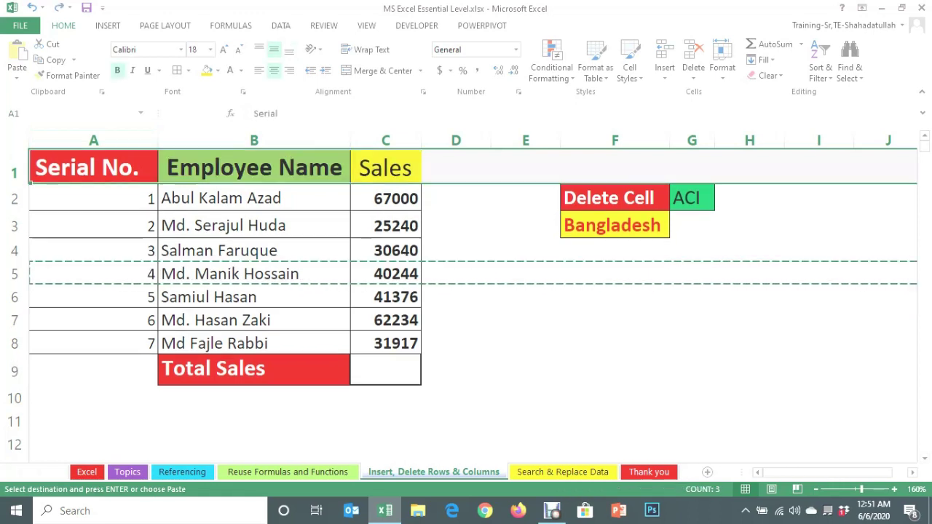
{"action": "key", "text": "Escape"}
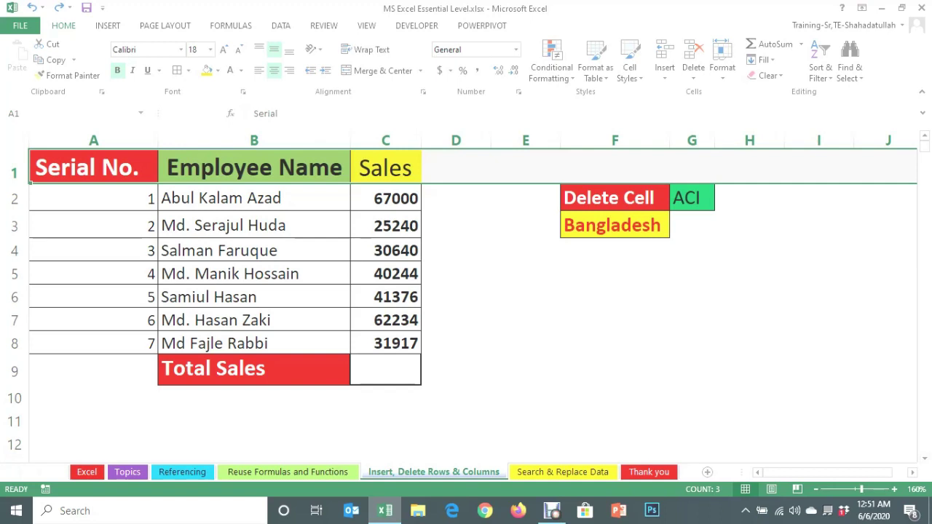
- Select the employee data rows and set their row height to 35
{"action": "left_click", "coordinate": [456, 273]}
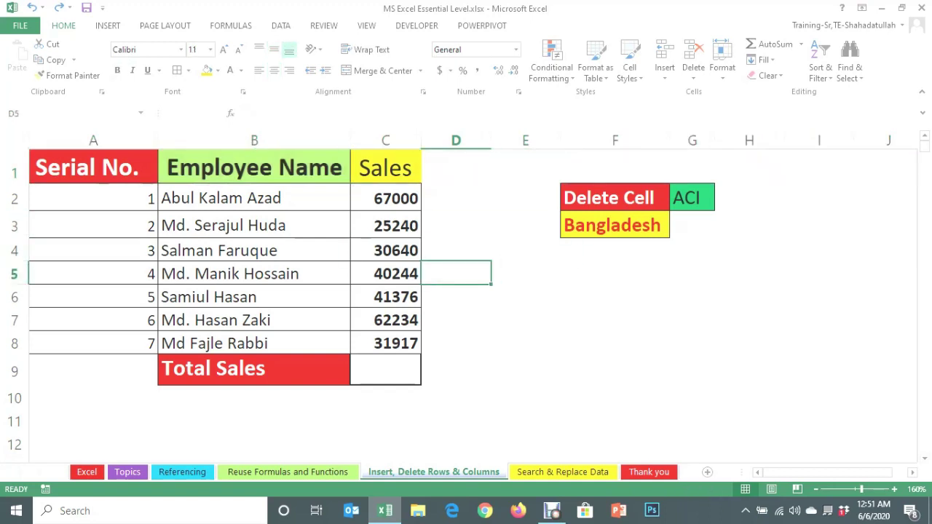
{"action": "left_click_drag", "start_coordinate": [14, 211], "coordinate": [14, 230]}
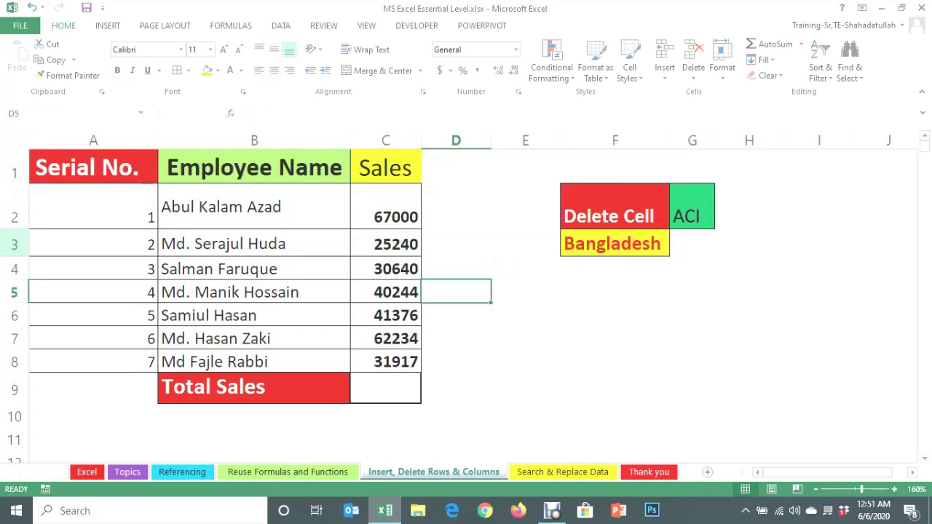
{"action": "left_click_drag", "start_coordinate": [15, 207], "coordinate": [14, 367]}
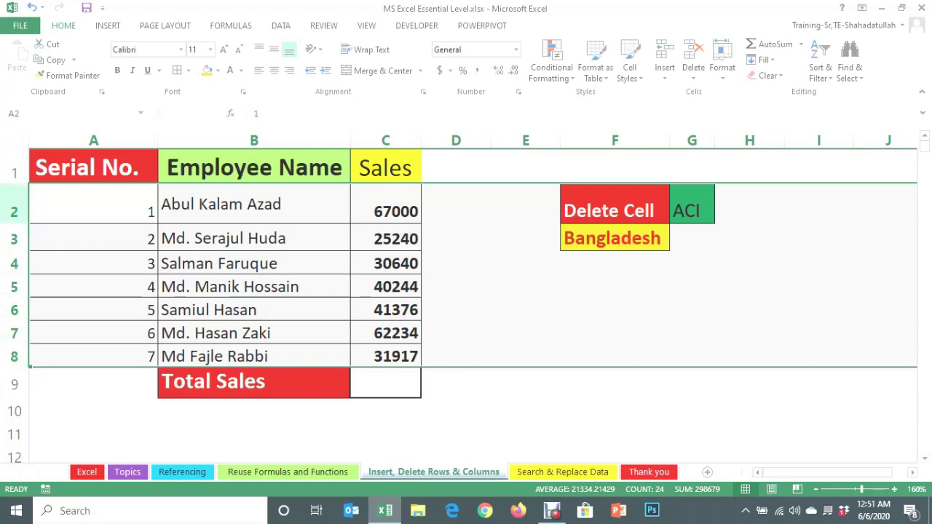
{"action": "right_click", "coordinate": [16, 211]}
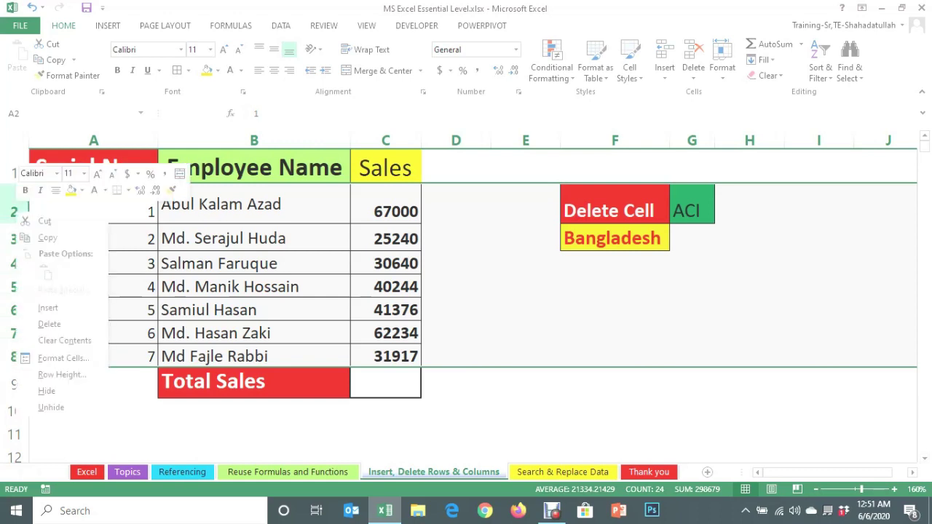
{"action": "left_click", "coordinate": [62, 374]}
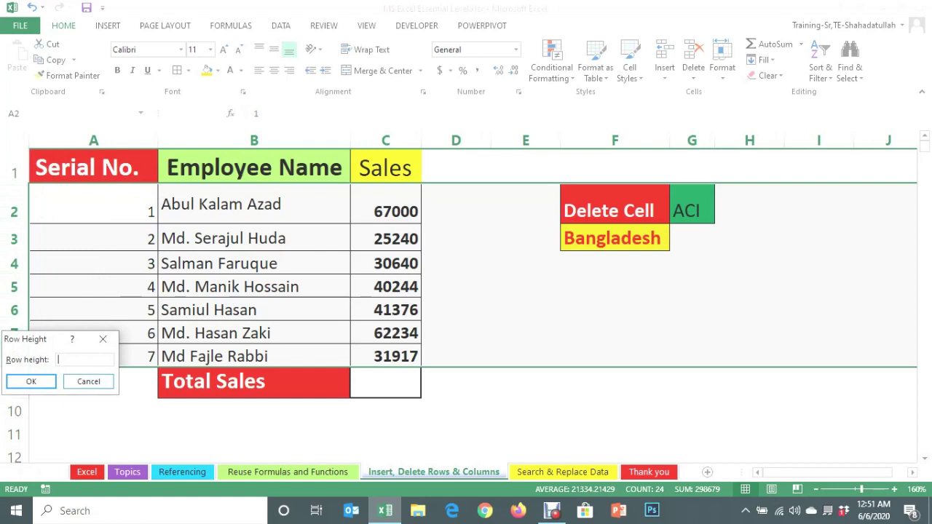
{"action": "type", "text": "3"}
{"action": "type", "text": "5"}
{"action": "key", "text": "Return"}
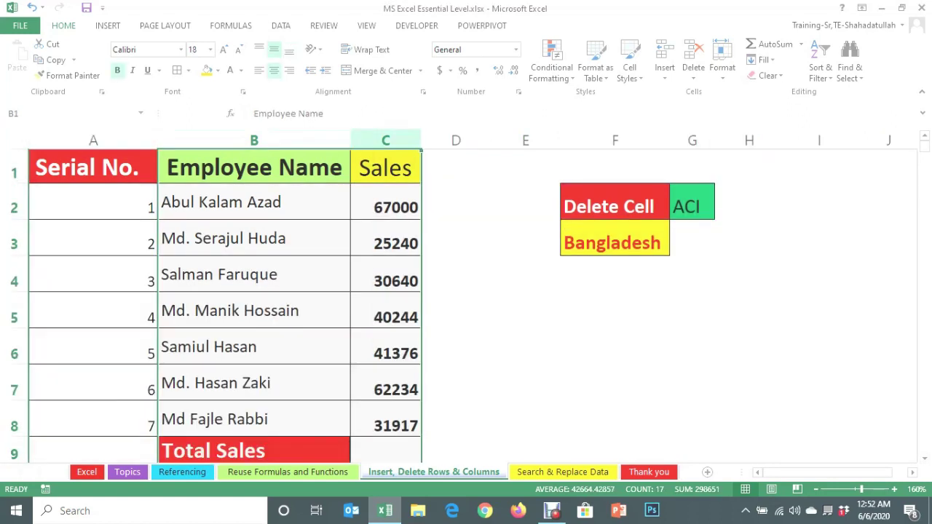
{"action": "right_click", "coordinate": [374, 142]}
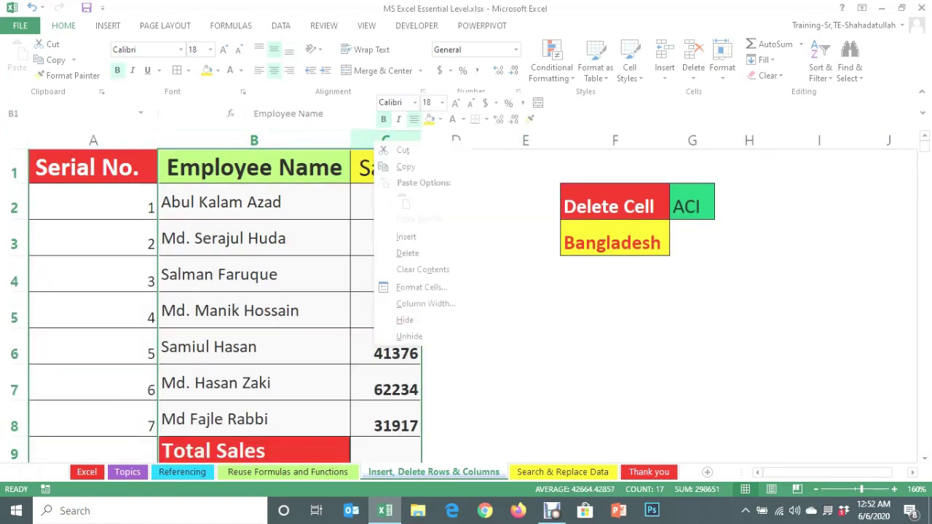
{"action": "left_click", "coordinate": [425, 303]}
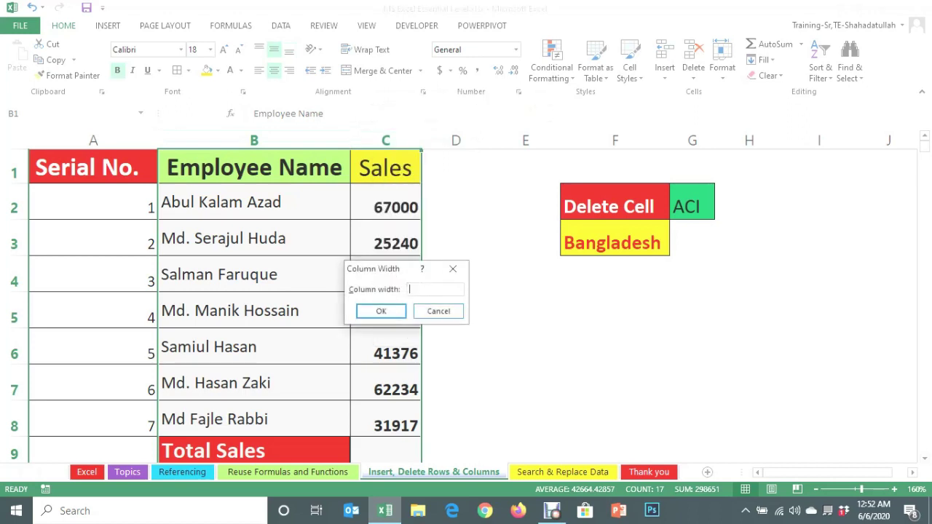
{"action": "type", "text": "33"}
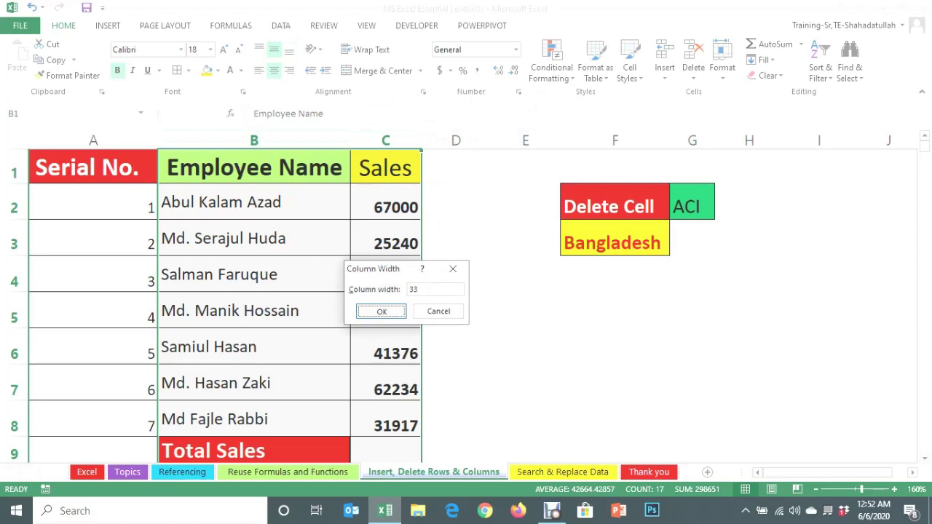
{"action": "left_click", "coordinate": [381, 311]}
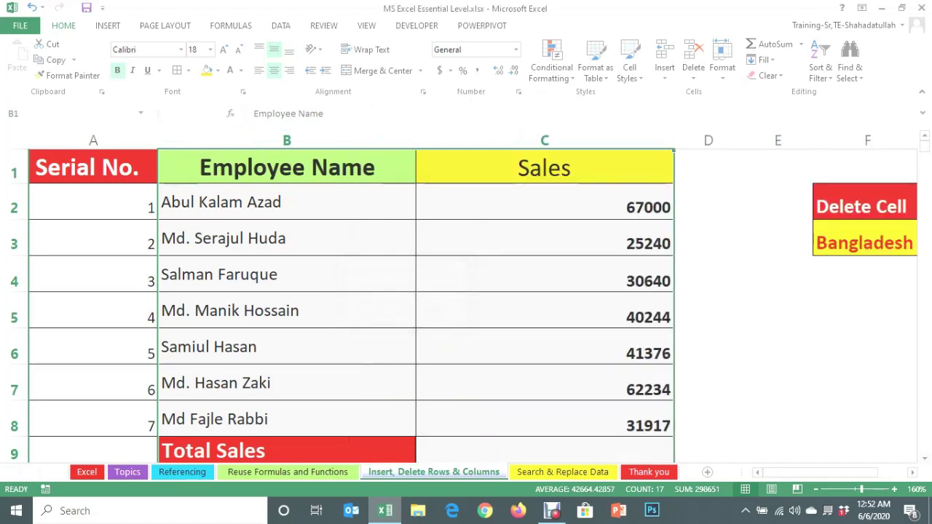
{"action": "key", "text": "ctrl+z"}
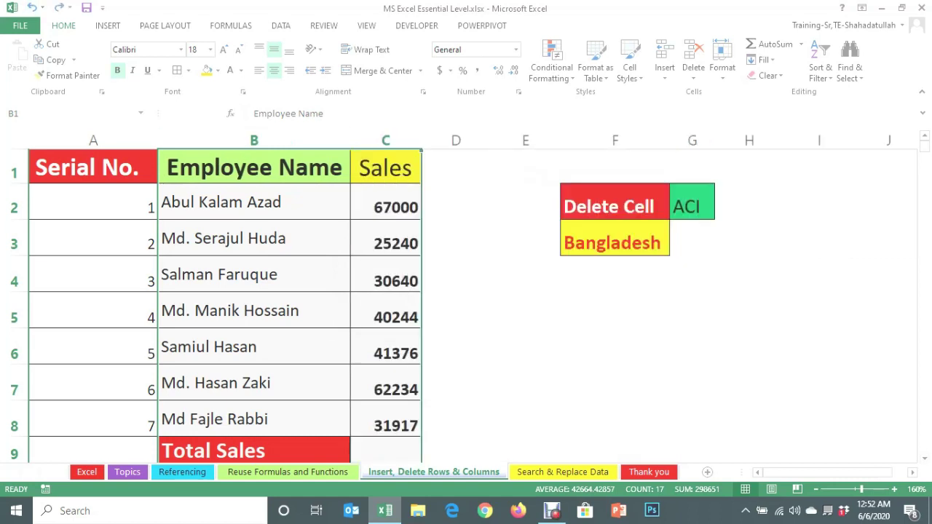
- Delete cell F2 with cells shifting up, then undo the deletion
{"action": "left_click", "coordinate": [614, 203]}
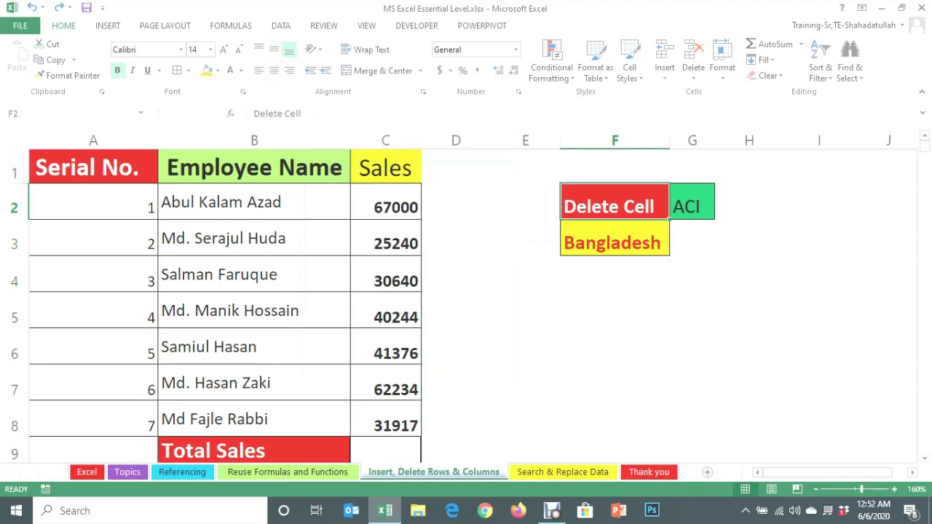
{"action": "right_click", "coordinate": [627, 209]}
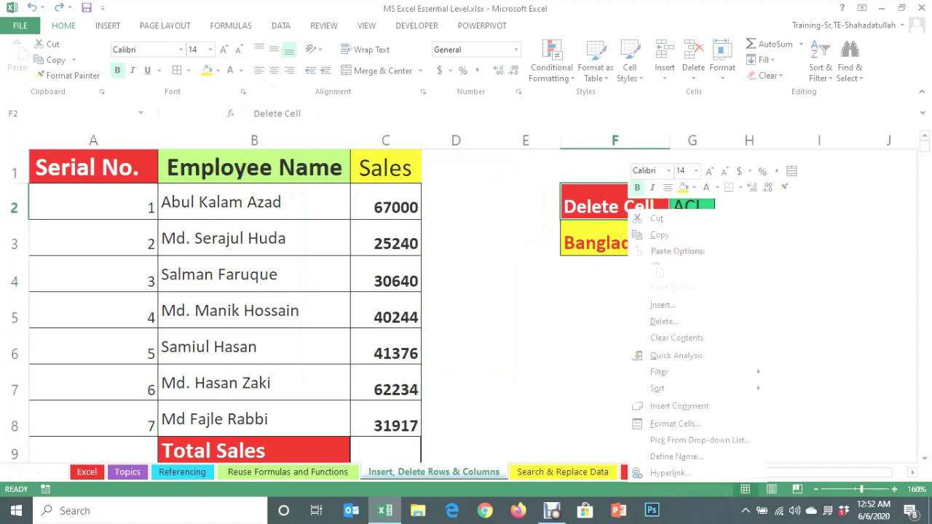
{"action": "left_click", "coordinate": [664, 321]}
{"action": "left_click", "coordinate": [451, 314]}
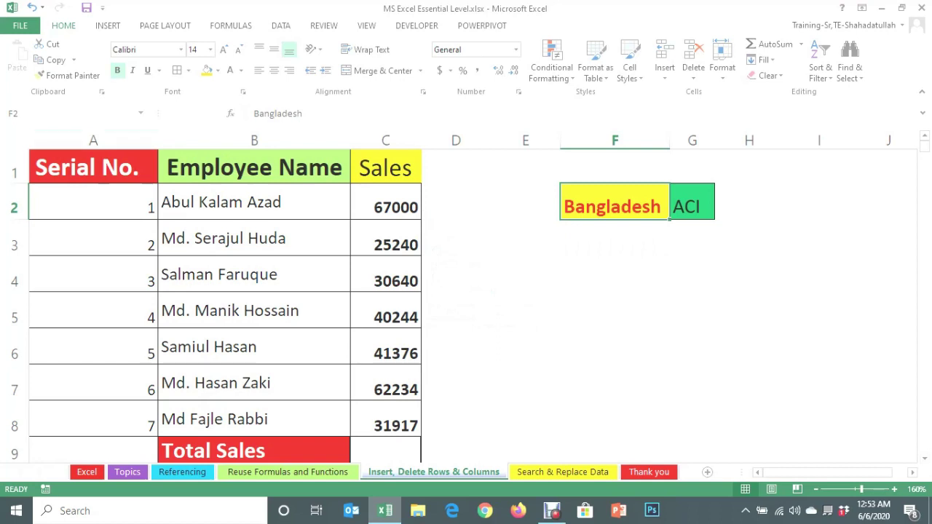
{"action": "key", "text": "ctrl+z"}
- Delete F2 with cells shifting left, undo it, and go to the Search & Replace Data sheet
{"action": "right_click", "coordinate": [616, 206]}
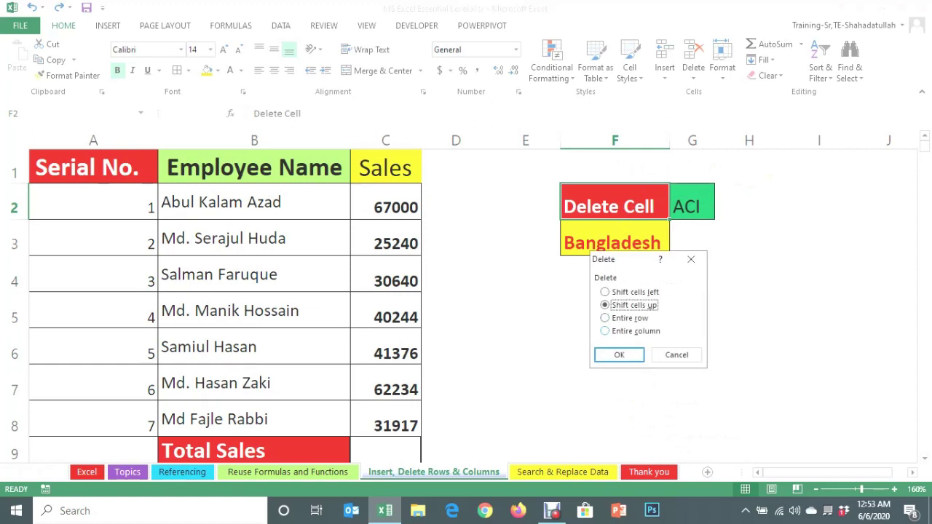
{"action": "left_click", "coordinate": [626, 292]}
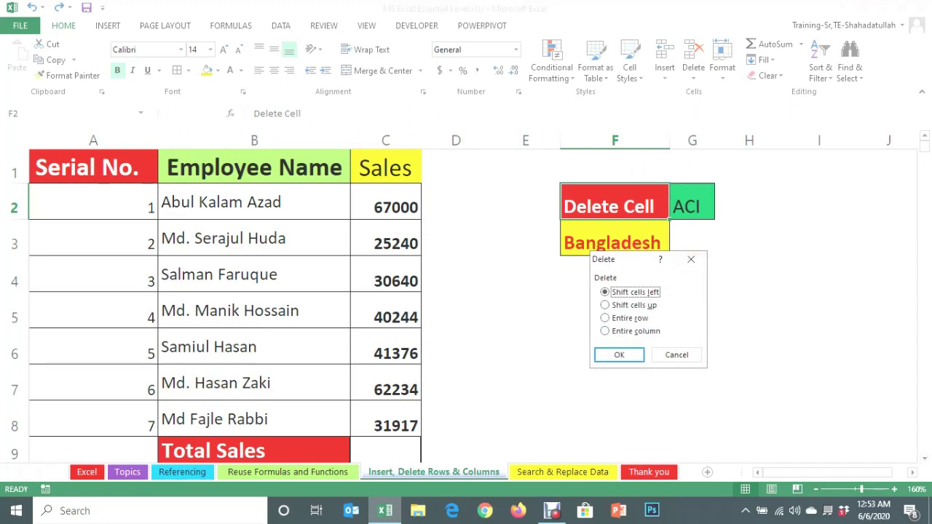
{"action": "key", "text": "Return"}
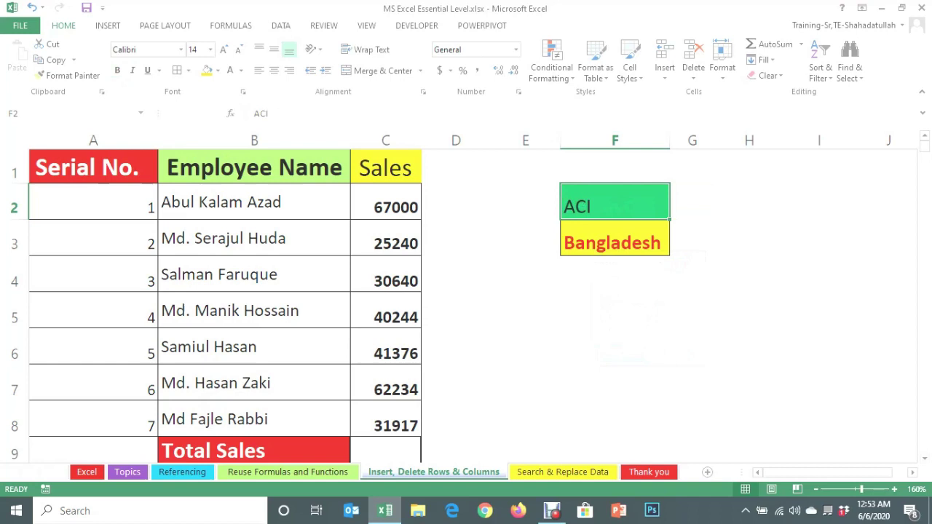
{"action": "key", "text": "ctrl+z"}
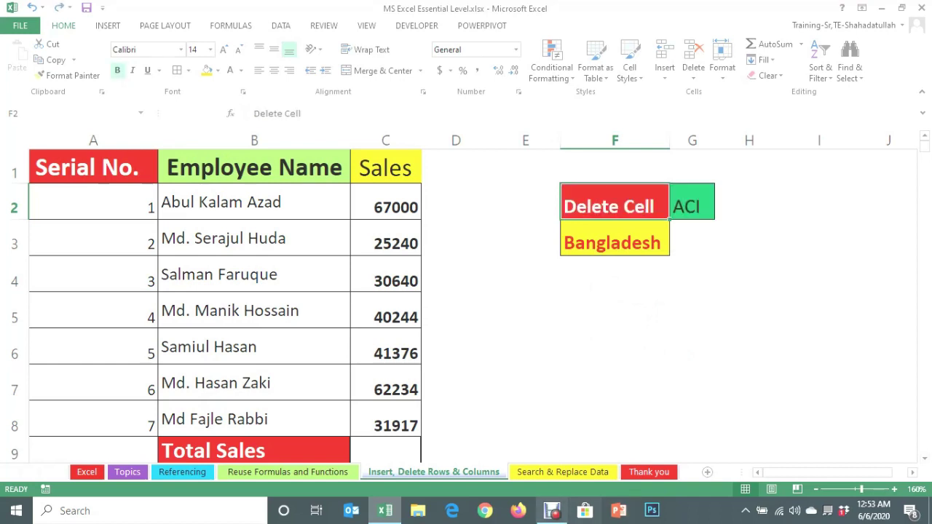
{"action": "left_click", "coordinate": [525, 449]}
{"action": "key", "text": "ctrl+Page_Down"}
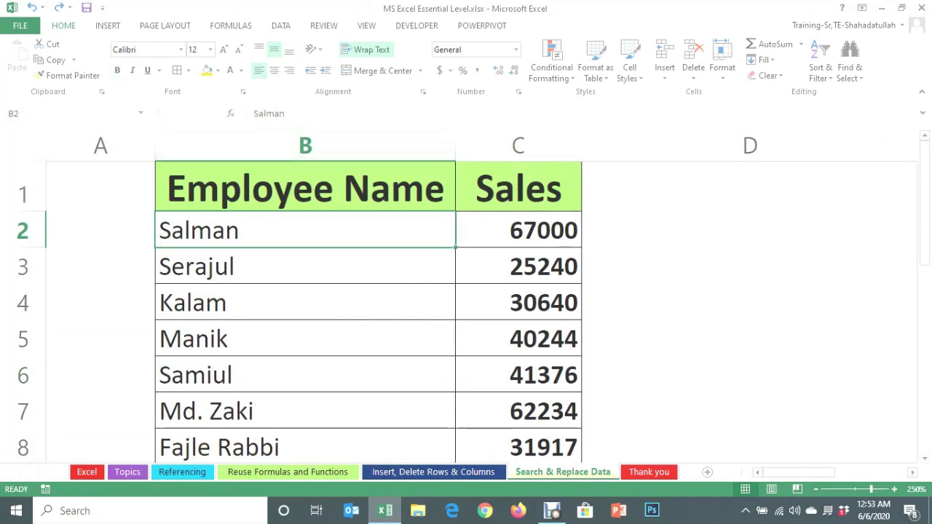
- Open Find from Find & Select, run Find All on an empty search, then close it
{"action": "left_click", "coordinate": [849, 69]}
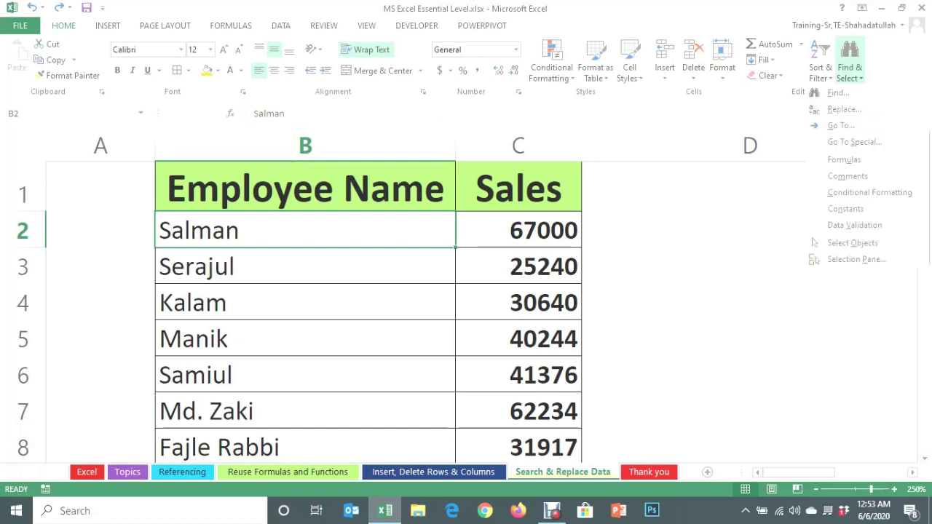
{"action": "left_click", "coordinate": [838, 92]}
{"action": "left_click", "coordinate": [741, 393]}
{"action": "left_click_drag", "start_coordinate": [675, 284], "coordinate": [653, 185]}
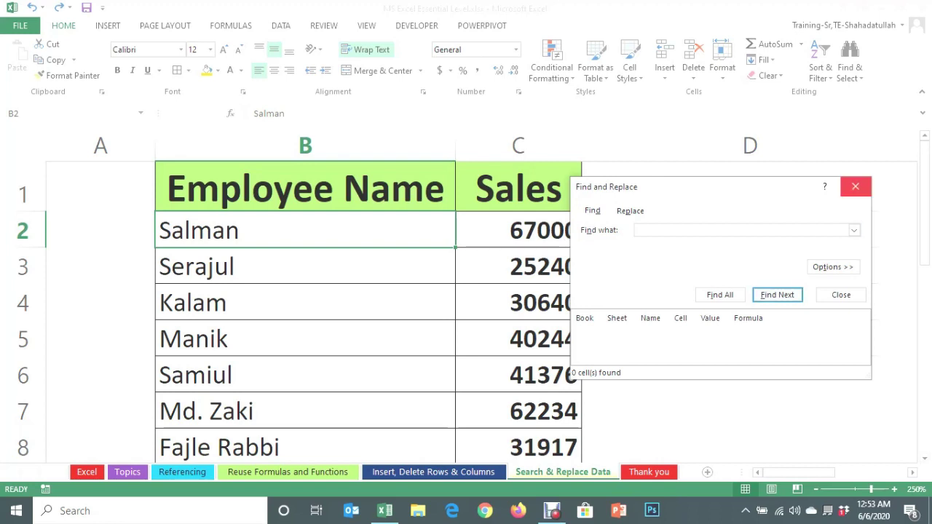
{"action": "left_click", "coordinate": [855, 186]}
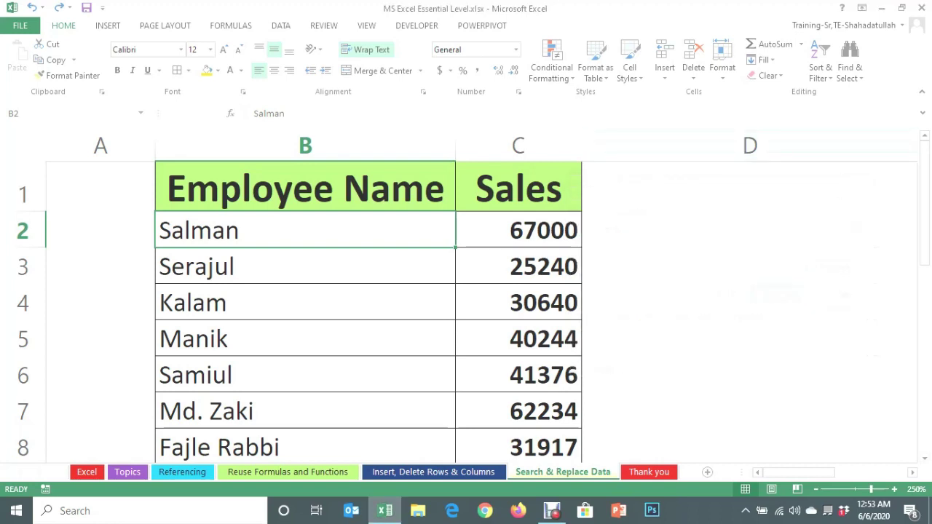
- Search for 'kalam' and cycle through its matches in B4 and B10
{"action": "key", "text": "ctrl+f"}
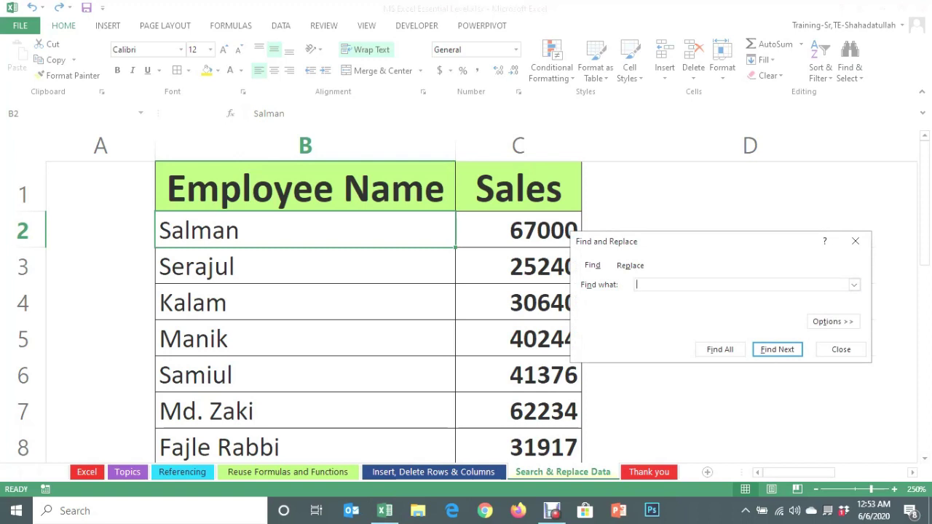
{"action": "type", "text": "kalam"}
{"action": "key", "text": "Return"}
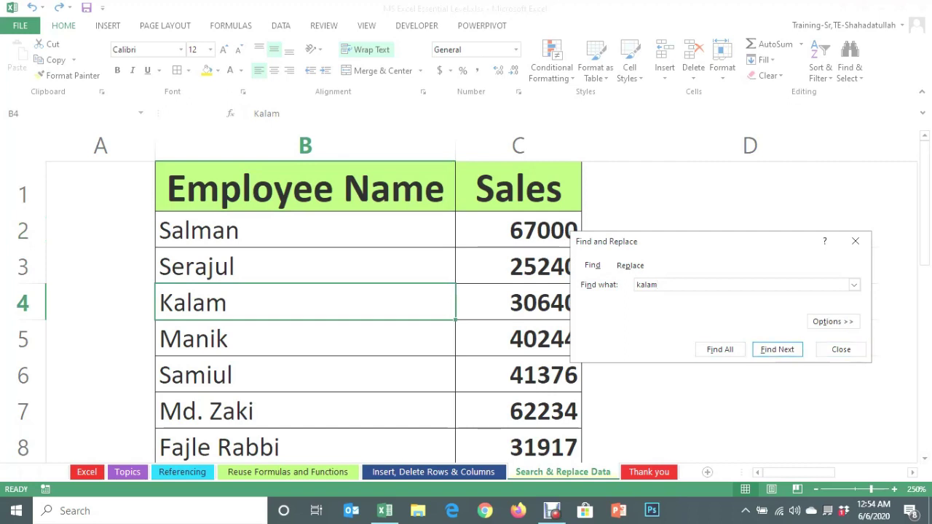
{"action": "key", "text": "Return"}
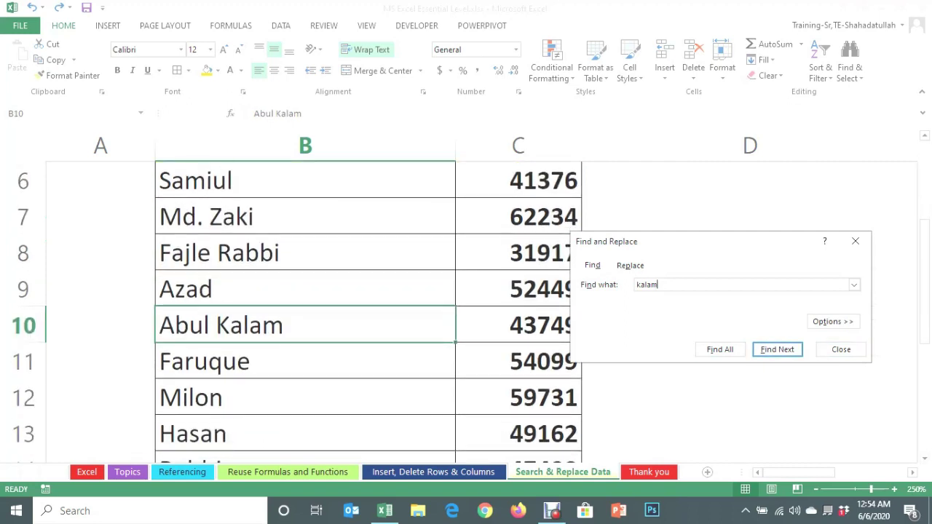
{"action": "key", "text": "Return"}
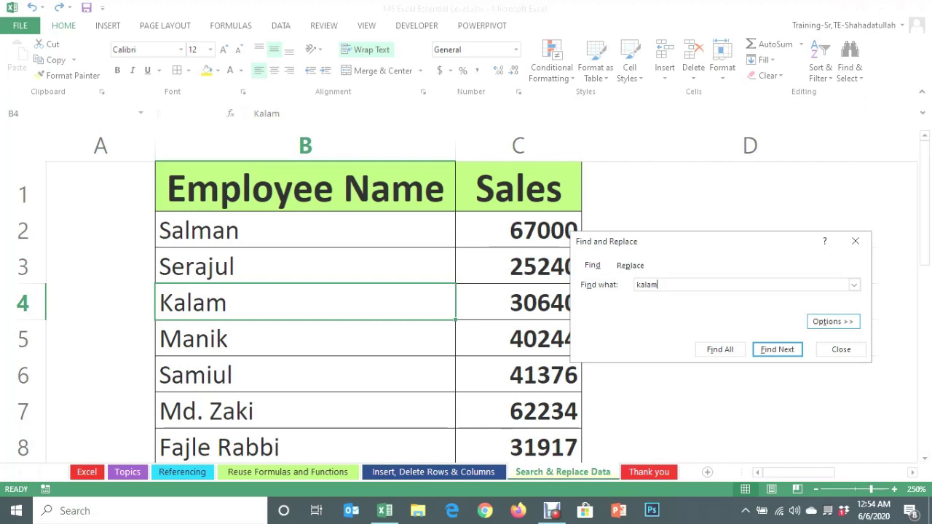
- Expand the search options: Within Sheet, By Rows, Look in Formulas, Match entire cell contents on
{"action": "left_click", "coordinate": [833, 321]}
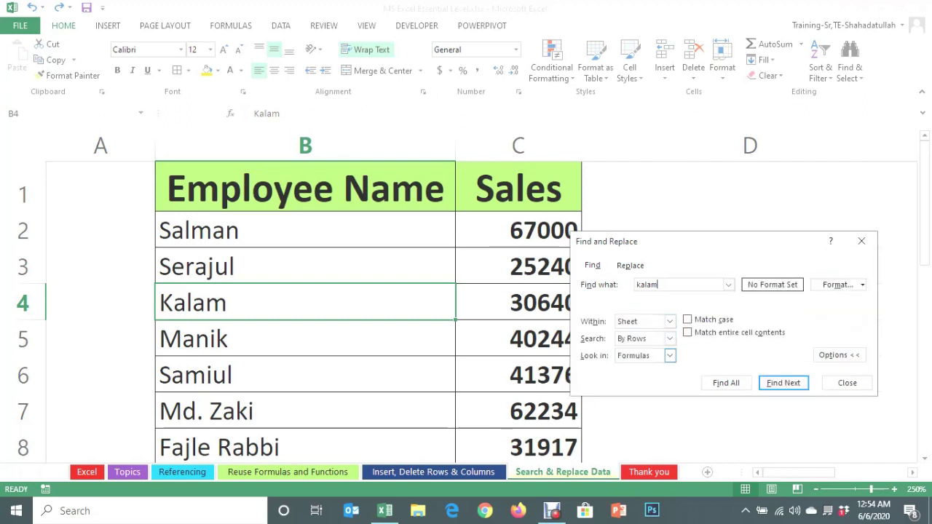
{"action": "left_click", "coordinate": [669, 321]}
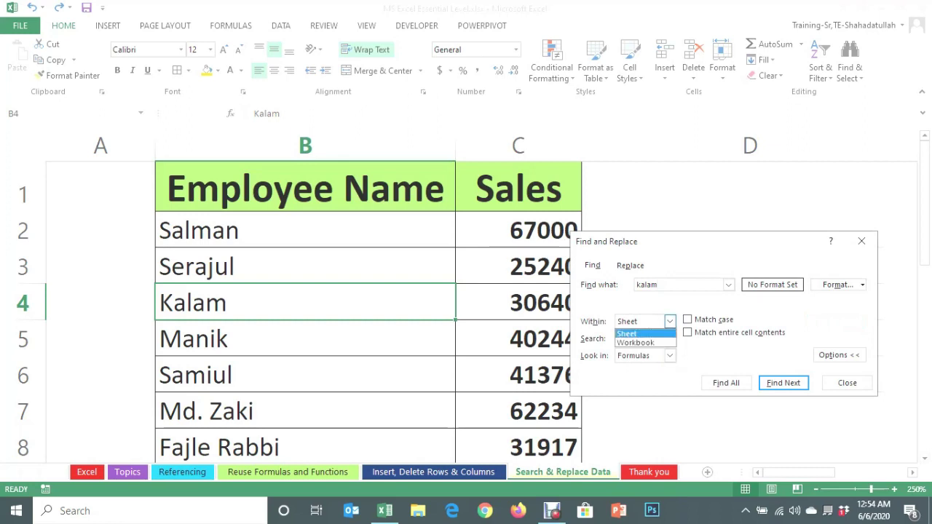
{"action": "left_click", "coordinate": [627, 334]}
{"action": "left_click", "coordinate": [669, 339]}
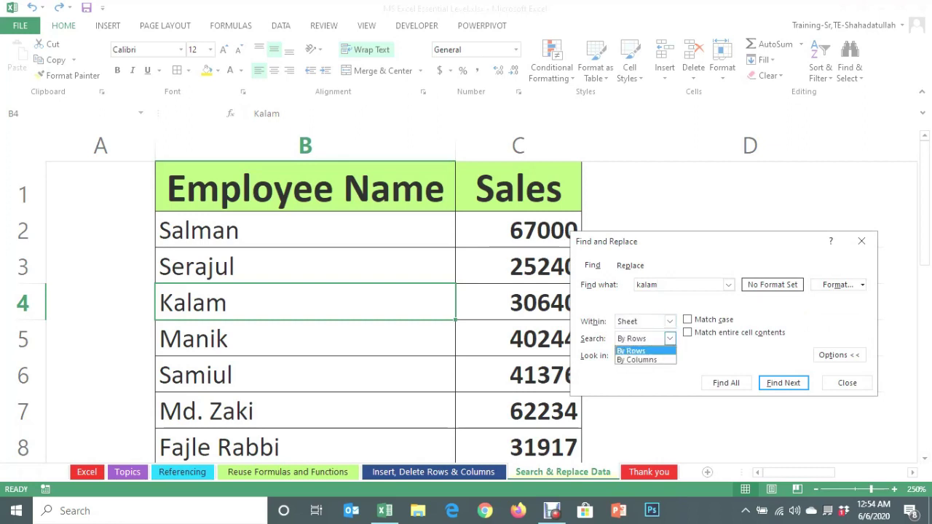
{"action": "left_click", "coordinate": [631, 351]}
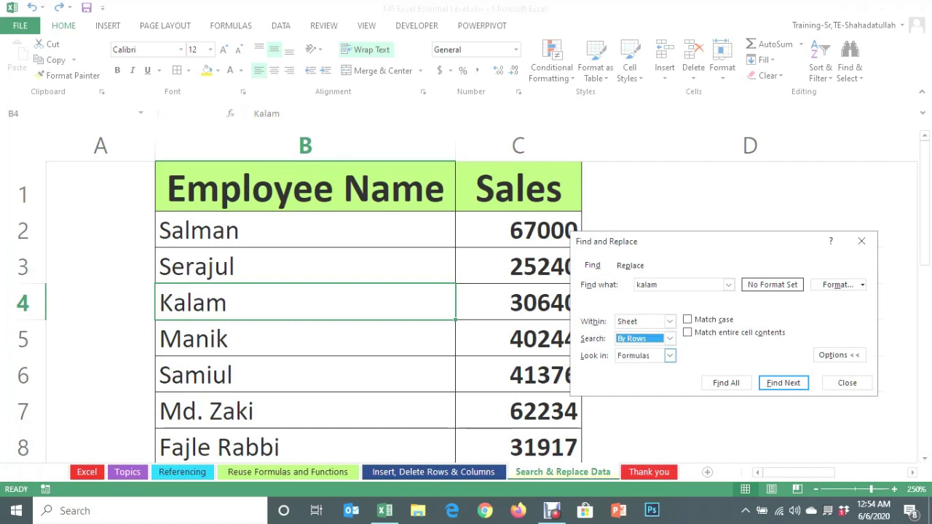
{"action": "left_click", "coordinate": [669, 355]}
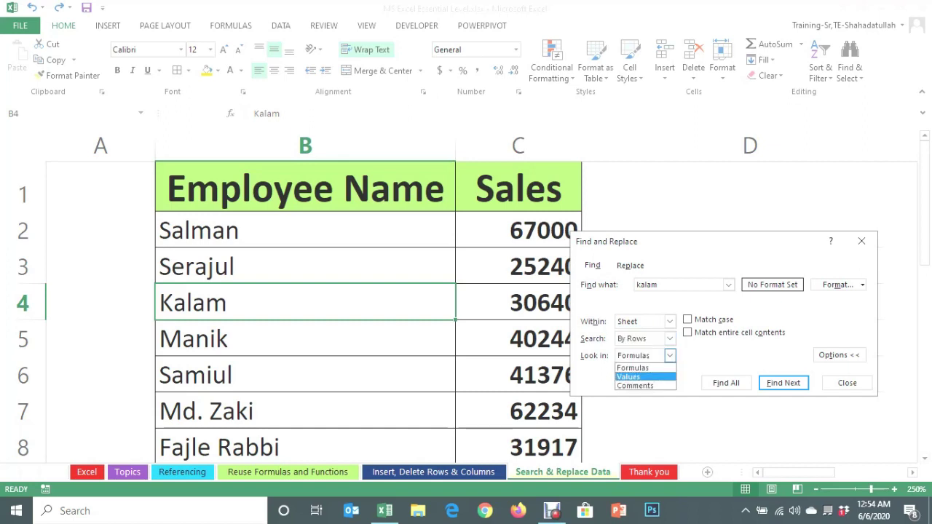
{"action": "key", "text": "Up"}
{"action": "key", "text": "Up"}
{"action": "key", "text": "Return"}
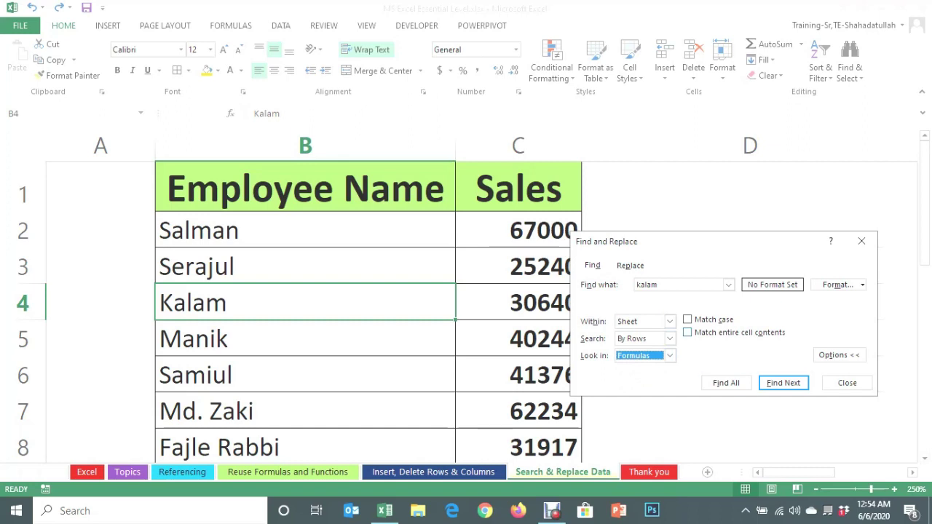
{"action": "key", "text": "alt+o"}
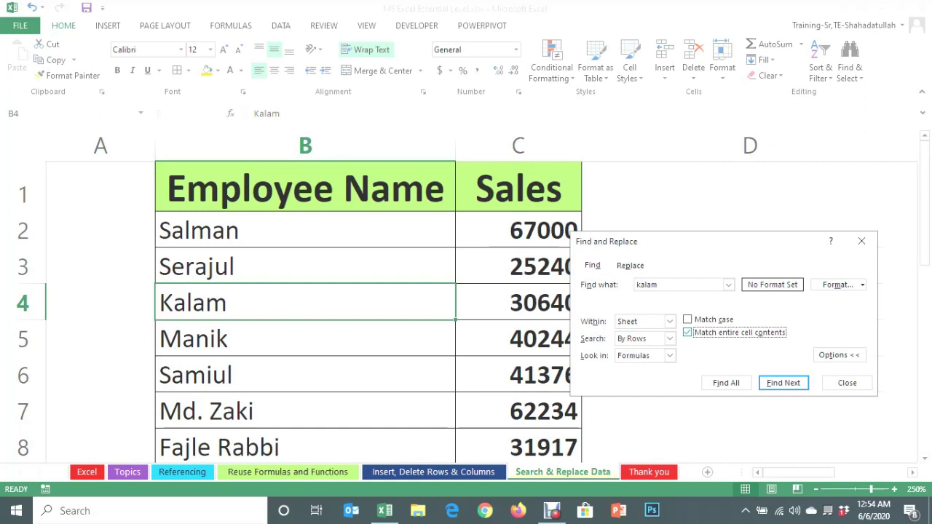
- Uncheck Match entire cell contents, find the next 'kalam' match, and close the dialog
{"action": "left_click", "coordinate": [658, 284]}
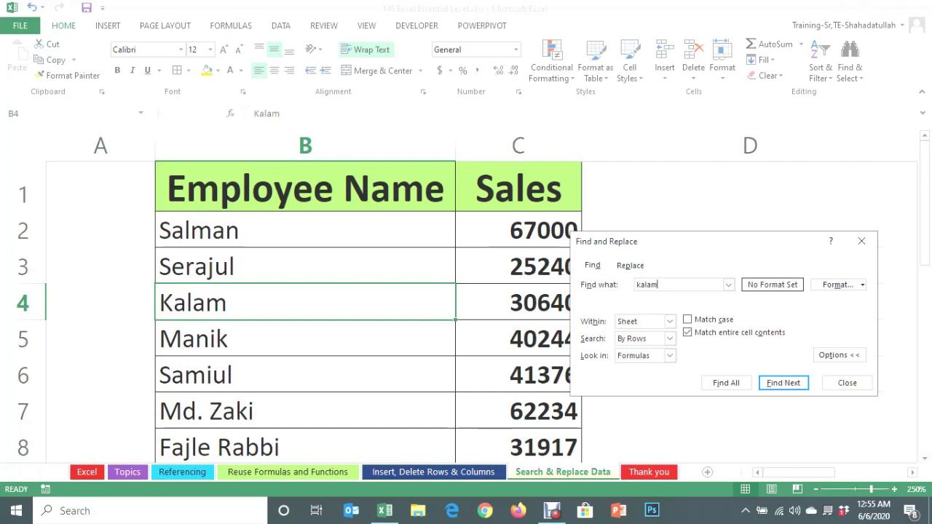
{"action": "left_click", "coordinate": [688, 332]}
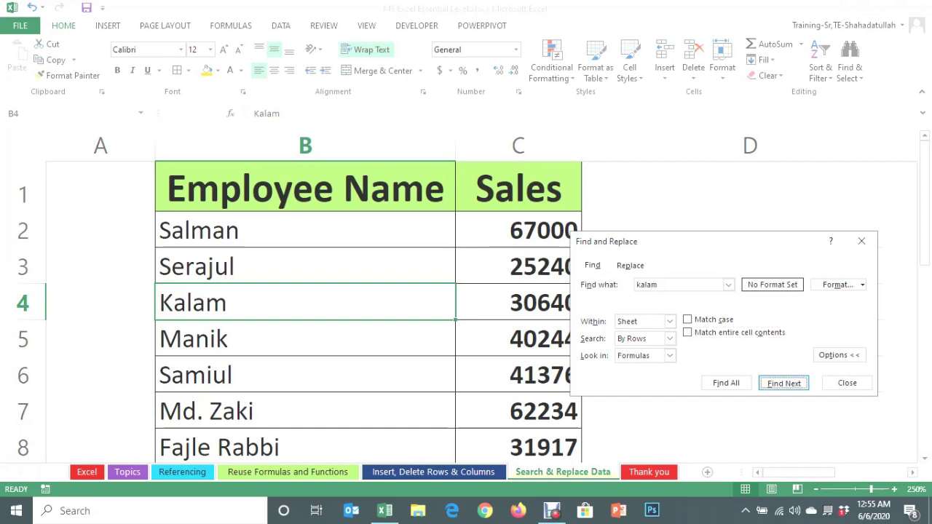
{"action": "left_click", "coordinate": [784, 382]}
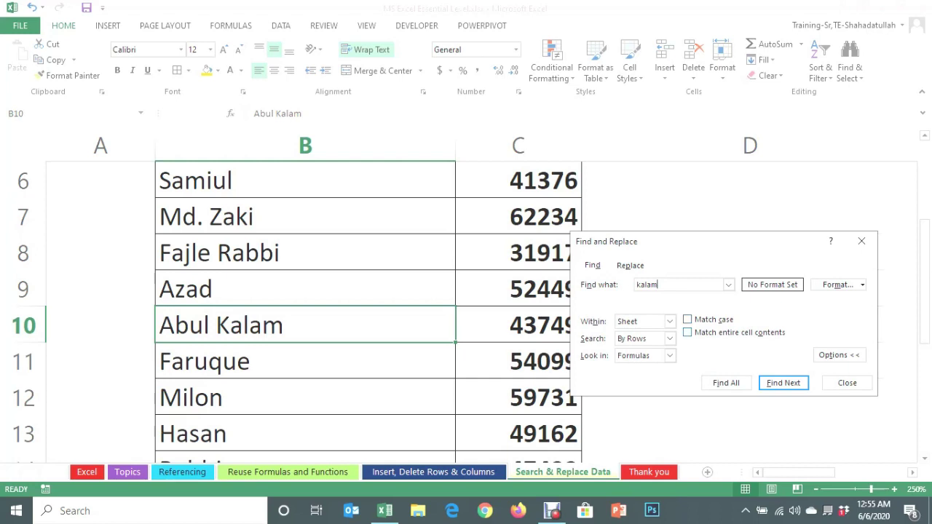
{"action": "left_click", "coordinate": [846, 382]}
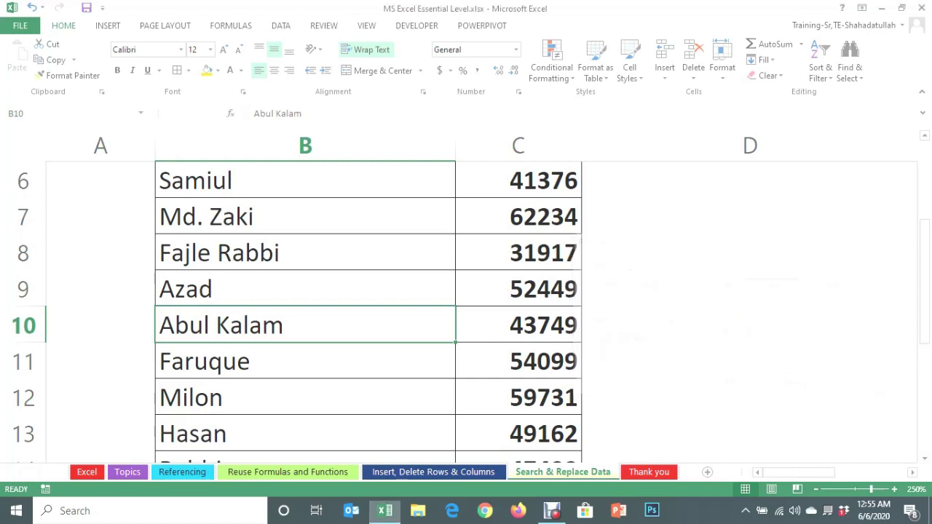
- Select Kalam in B4 and its sales value 30640 in C4
{"action": "scroll", "coordinate": [847, 383], "scroll_direction": "up", "scroll_amount": 2}
{"action": "left_click", "coordinate": [305, 302]}
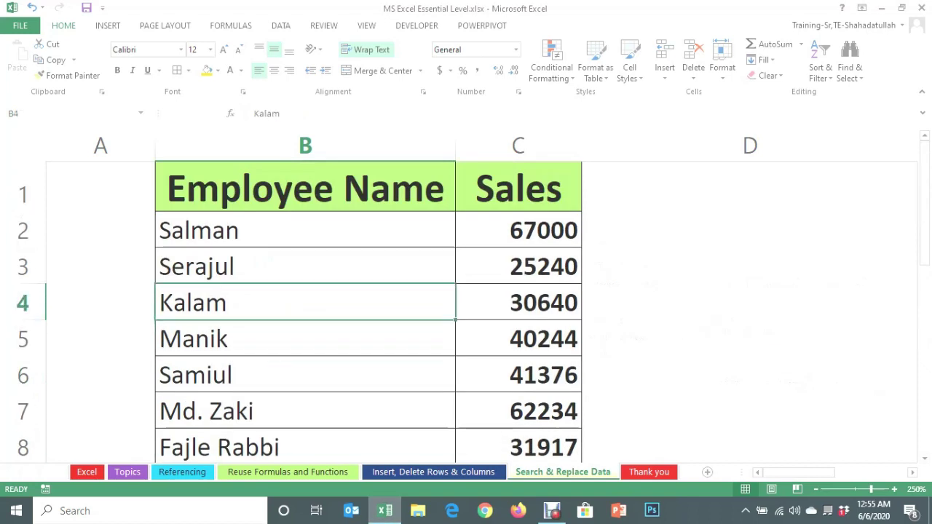
{"action": "left_click", "coordinate": [518, 302]}
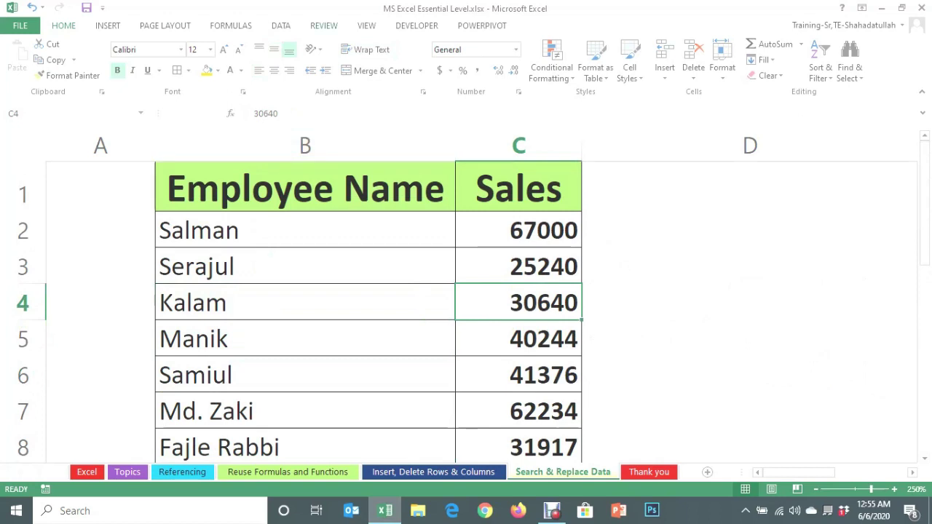
- Add a comment reading 'jun' to the sales cell C10
{"action": "key", "text": "alt+r"}
{"action": "key", "text": "c"}
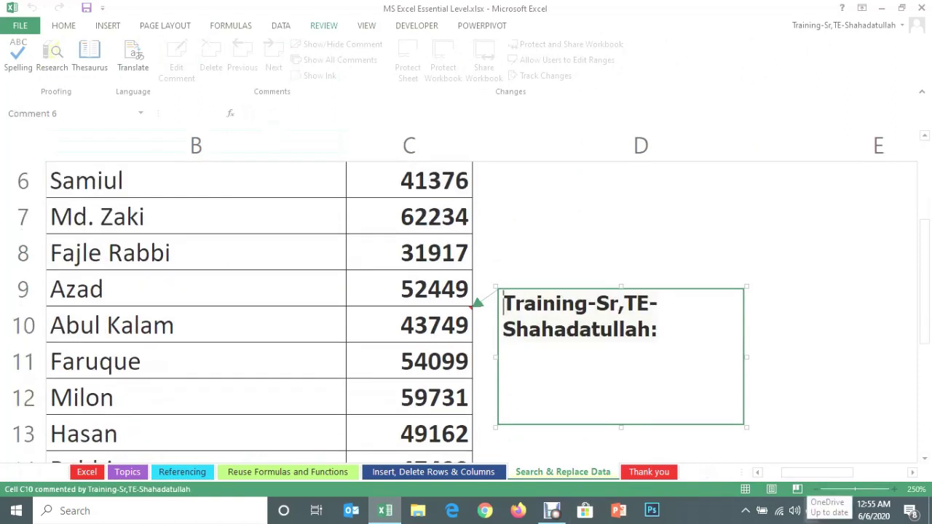
{"action": "key", "text": "ctrl+a"}
{"action": "type", "text": "jun"}
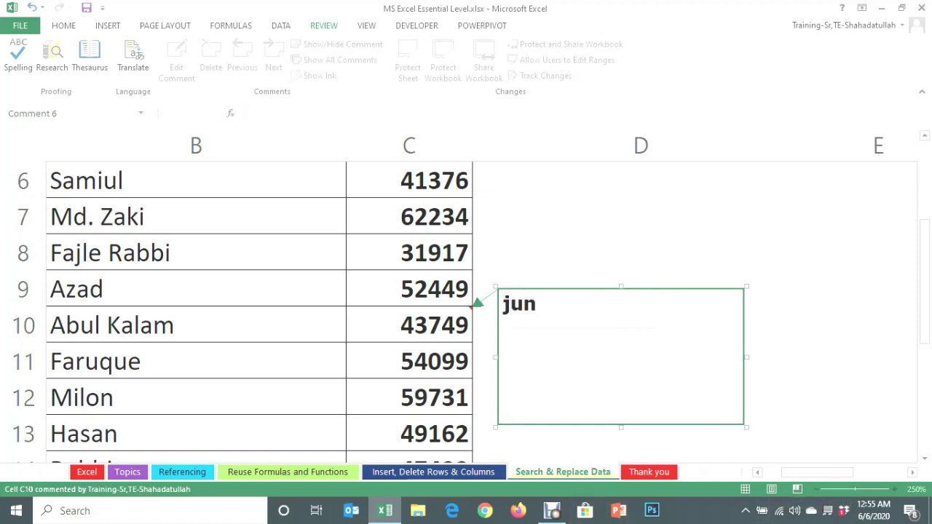
{"action": "left_click", "coordinate": [409, 252]}
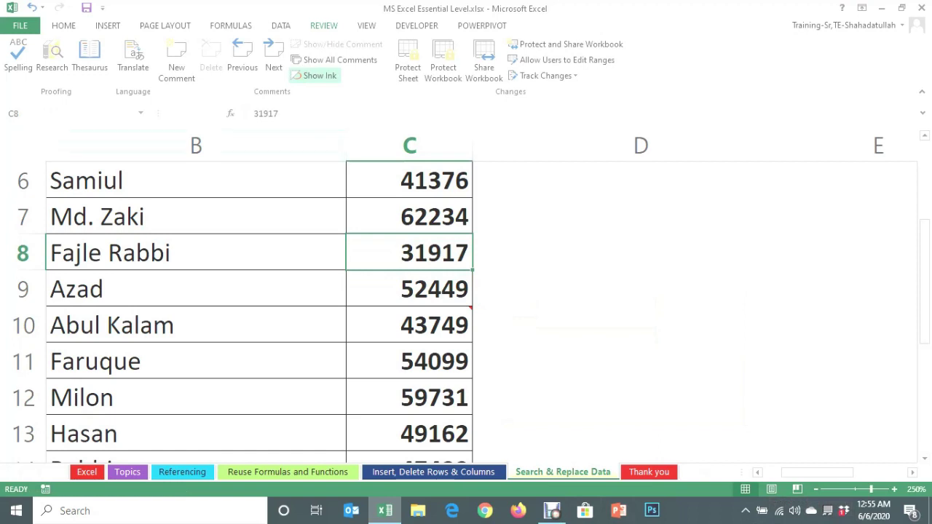
- Add a comment reading 'june' to C8 (31917)
{"action": "key", "text": "shift+F2"}
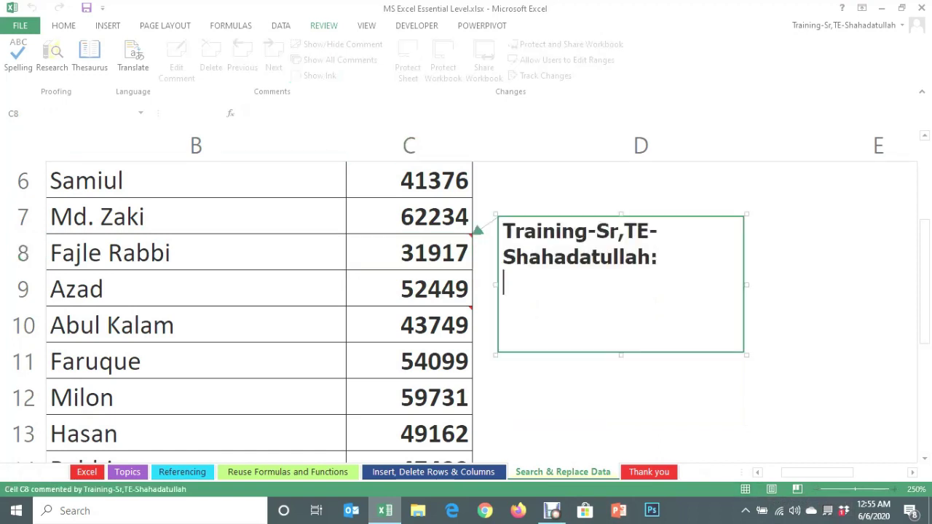
{"action": "key", "text": "ctrl+a"}
{"action": "type", "text": "june"}
{"action": "left_click", "coordinate": [641, 180]}
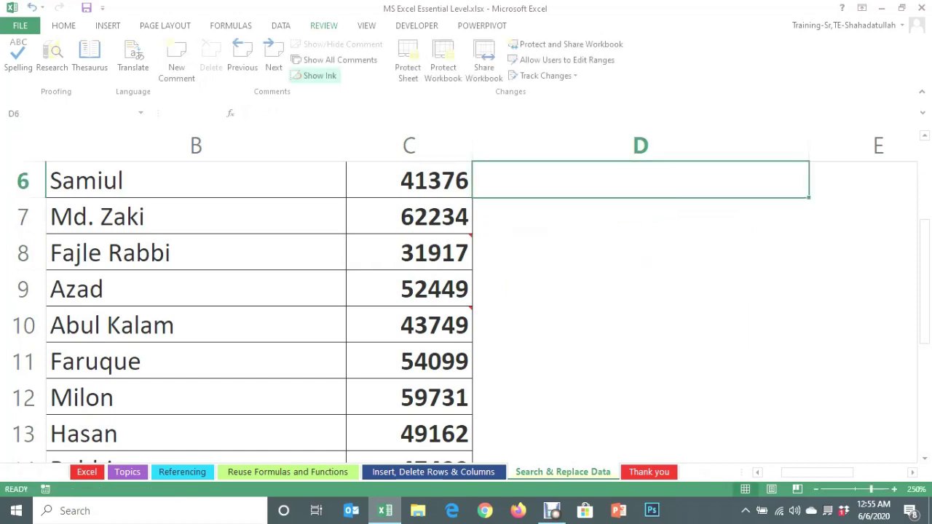
{"action": "left_click", "coordinate": [409, 252]}
- Edit C10's comment from 'jun' to 'june'
{"action": "left_click", "coordinate": [410, 324]}
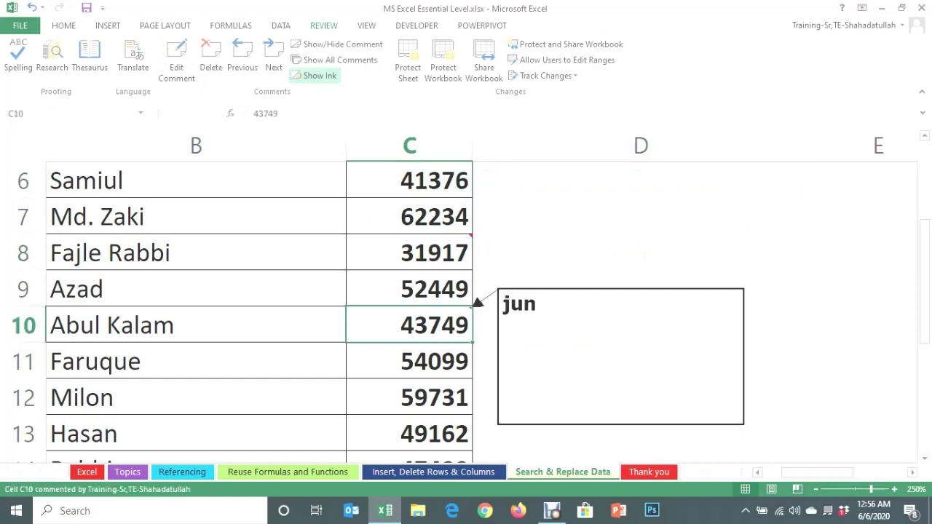
{"action": "key", "text": "shift+F2"}
{"action": "type", "text": "e"}
{"action": "left_click", "coordinate": [641, 252]}
{"action": "left_click", "coordinate": [409, 325]}
- Check C4's 'may' comment, return to the Home tab, and select B2
{"action": "scroll", "coordinate": [409, 306], "scroll_direction": "up", "scroll_amount": 2}
{"action": "left_click", "coordinate": [410, 302]}
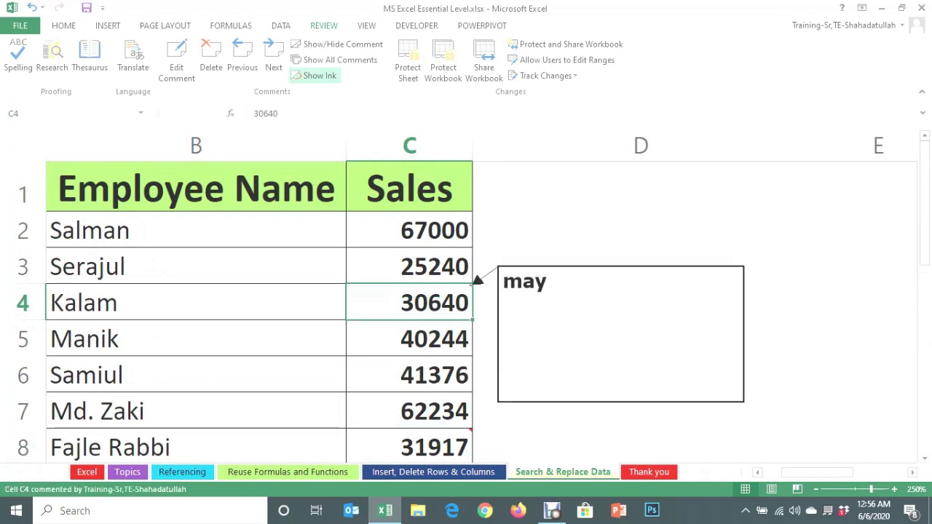
{"action": "left_click", "coordinate": [64, 26]}
{"action": "left_click", "coordinate": [197, 230]}
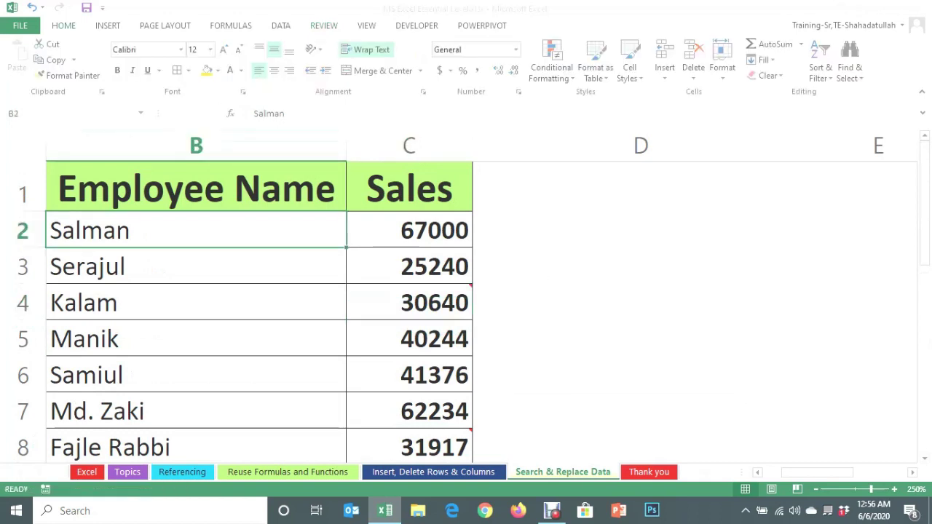
- Search within comments for 'june', locating the matches in C8 and C10
{"action": "key", "text": "ctrl+f"}
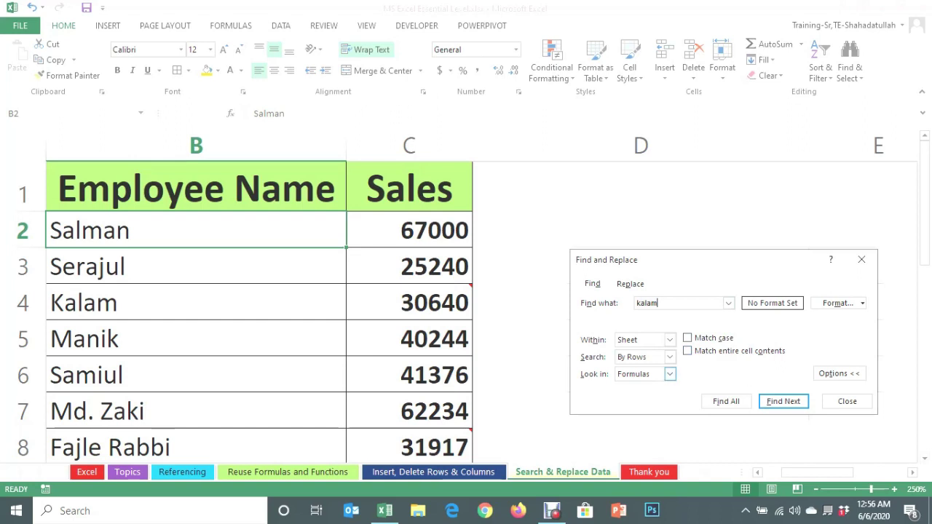
{"action": "left_click", "coordinate": [669, 374]}
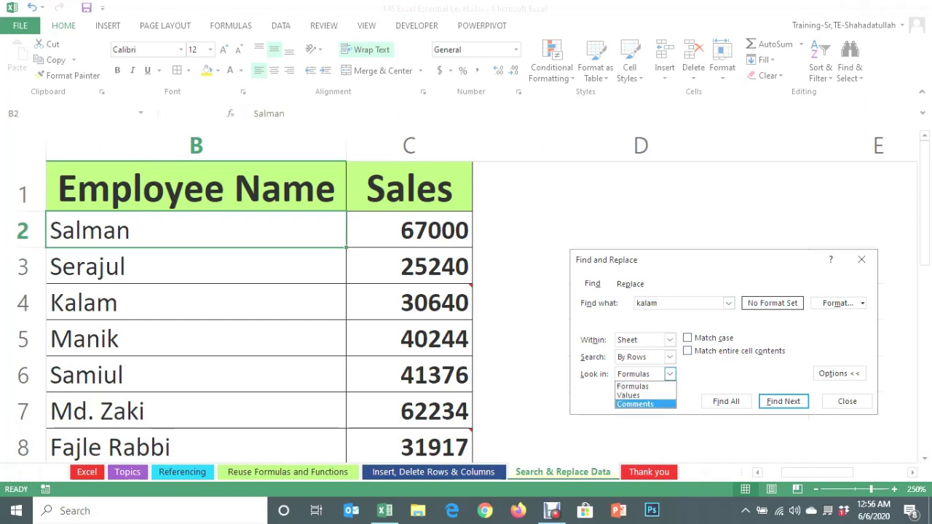
{"action": "key", "text": "Return"}
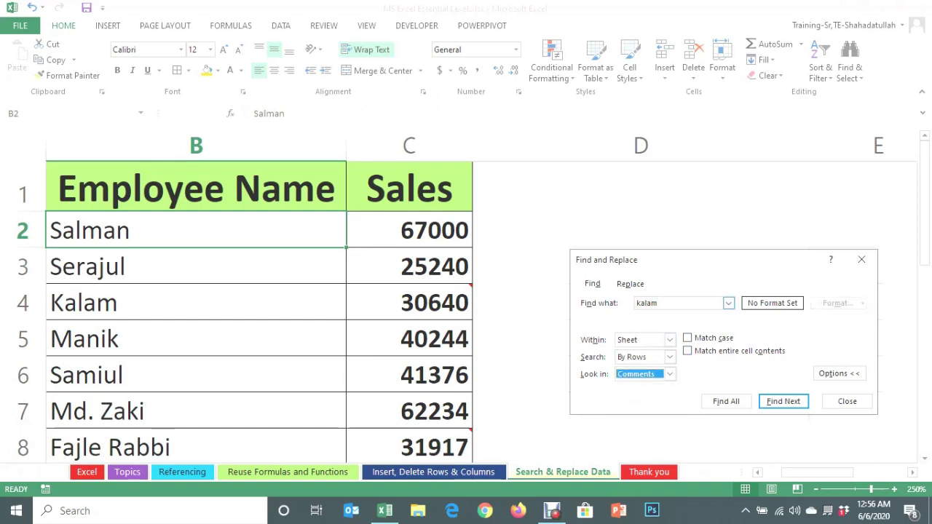
{"action": "left_click", "coordinate": [642, 303]}
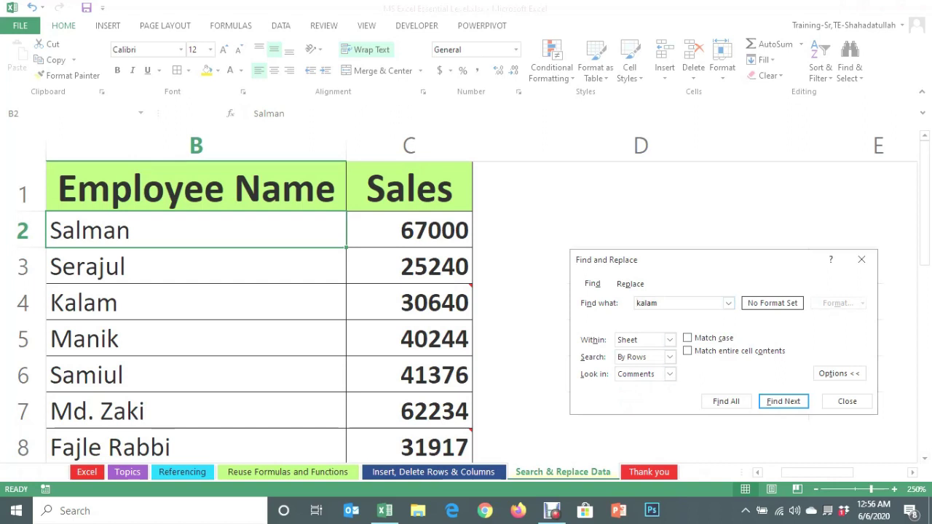
{"action": "type", "text": "june"}
{"action": "key", "text": "Return"}
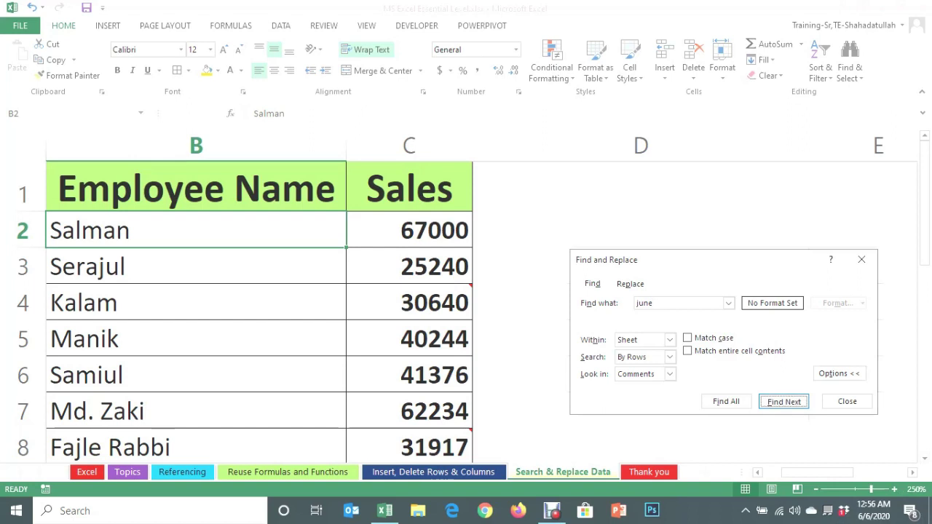
{"action": "key", "text": "Return"}
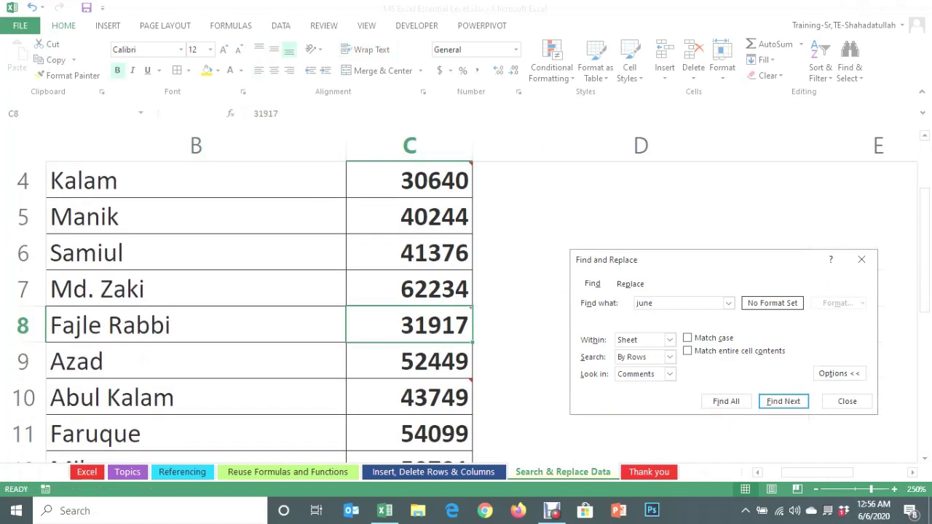
{"action": "key", "text": "Return"}
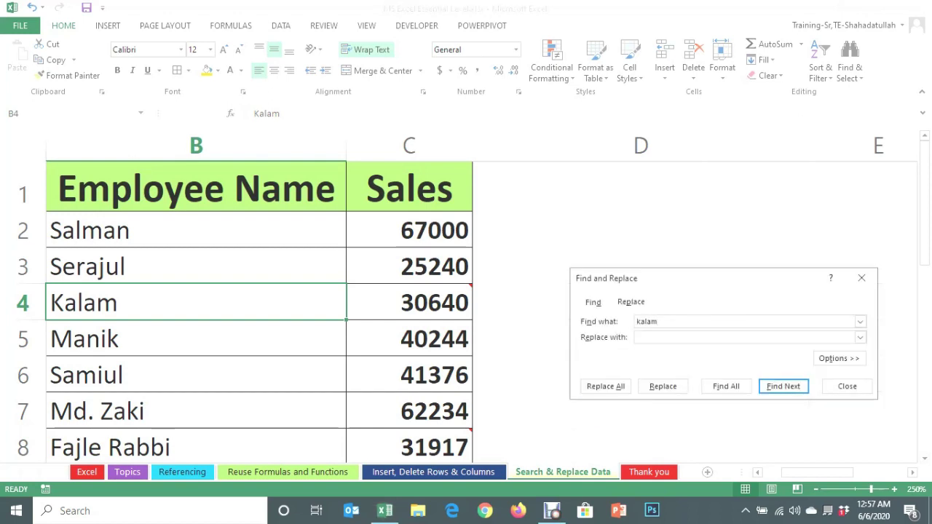
- Replace 'kalam' with '123' so B10 reads Abul 123, then go to the Thank you sheet
{"action": "left_click", "coordinate": [837, 337]}
{"action": "type", "text": "123"}
{"action": "left_click", "coordinate": [663, 386]}
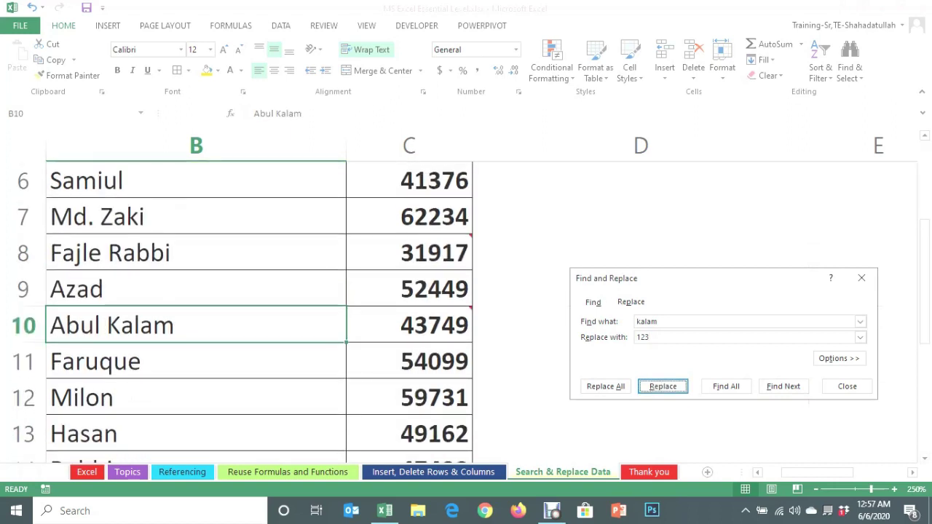
{"action": "key", "text": "Return"}
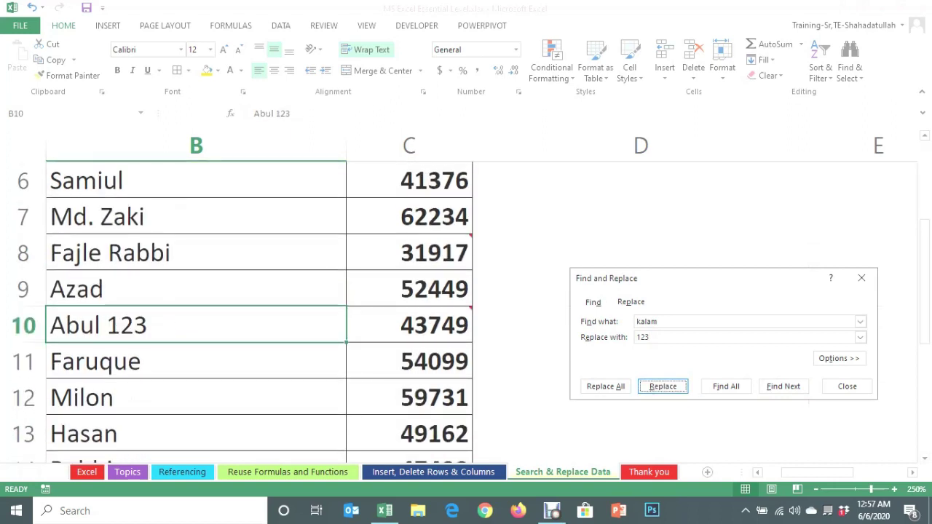
{"action": "key", "text": "Return"}
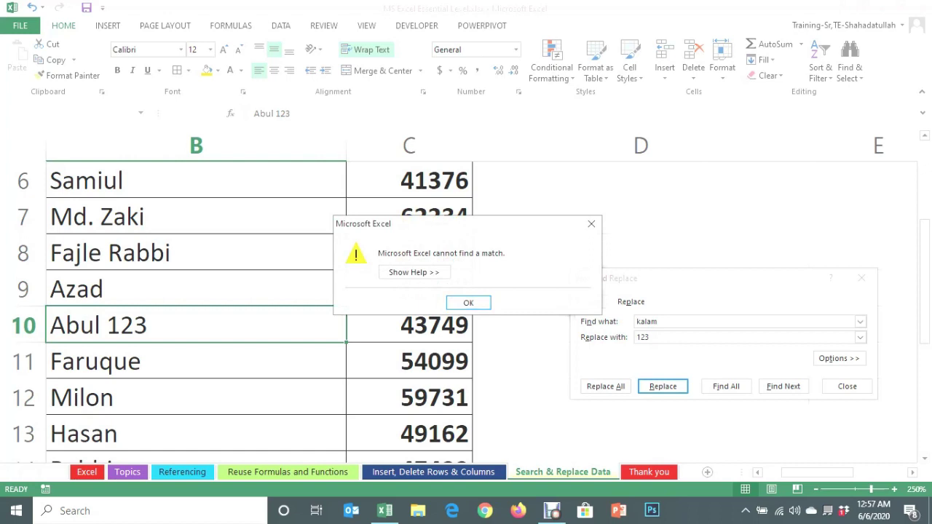
{"action": "key", "text": "Return"}
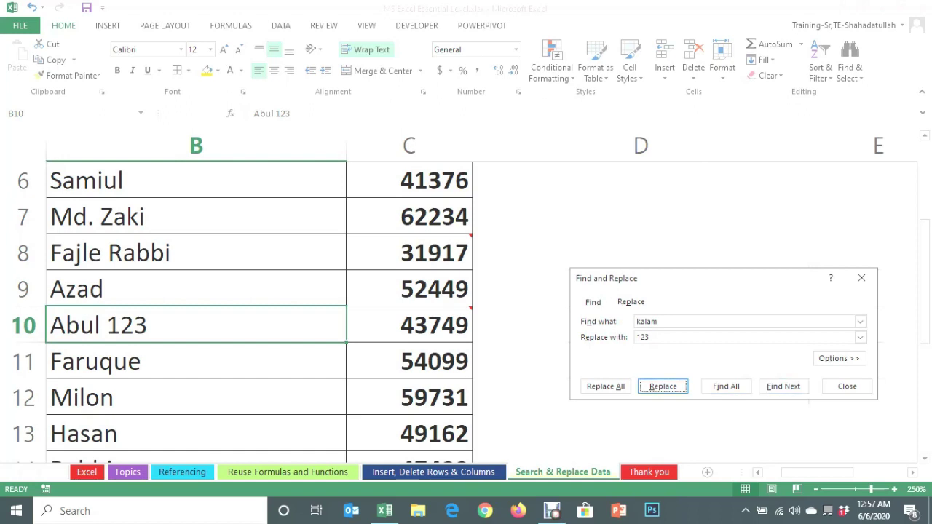
{"action": "left_click", "coordinate": [847, 386]}
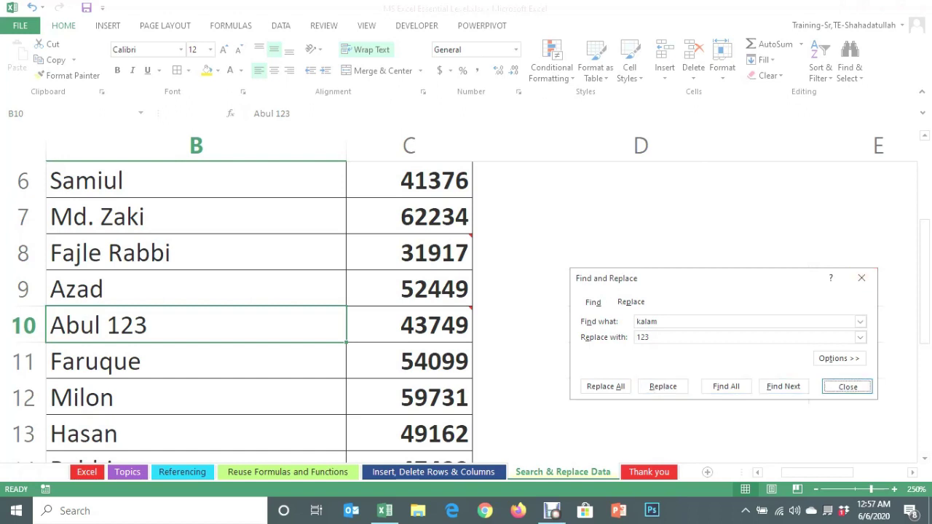
{"action": "key", "text": "ctrl+Page_Down"}
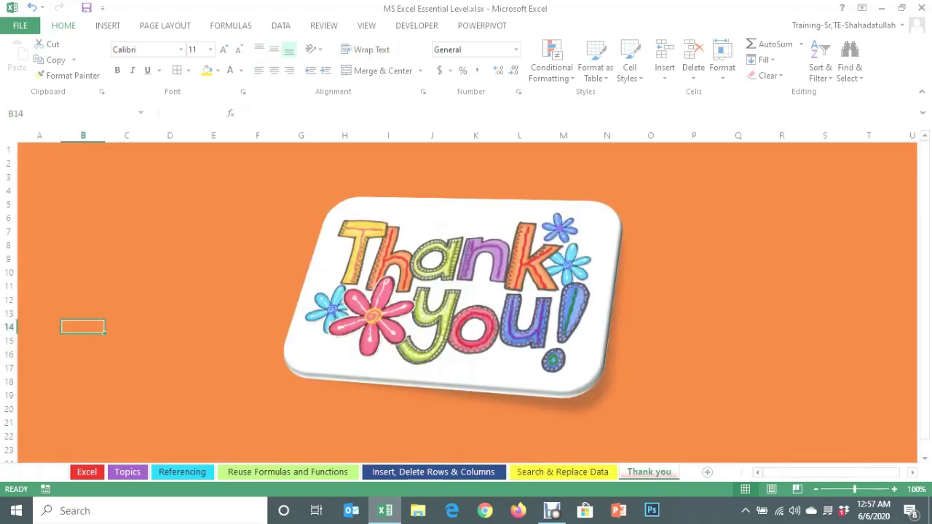